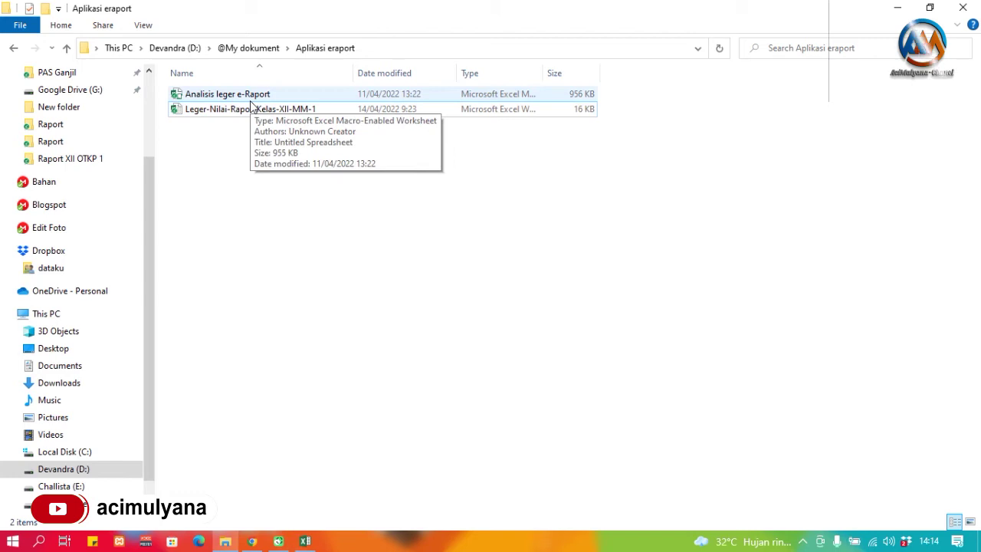
Step: Switch to the Analisis leger e-Raport workbook and import the ledger file Leger-Nilai-Rapor-Kelas-XII-MM-1
{"action": "left_click", "coordinate": [304, 542]}
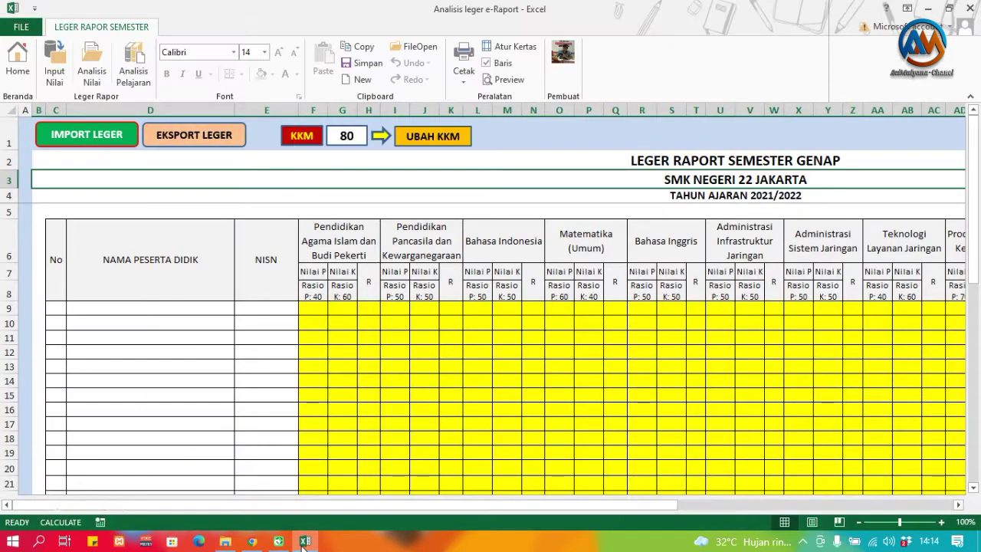
{"action": "left_click", "coordinate": [79, 147]}
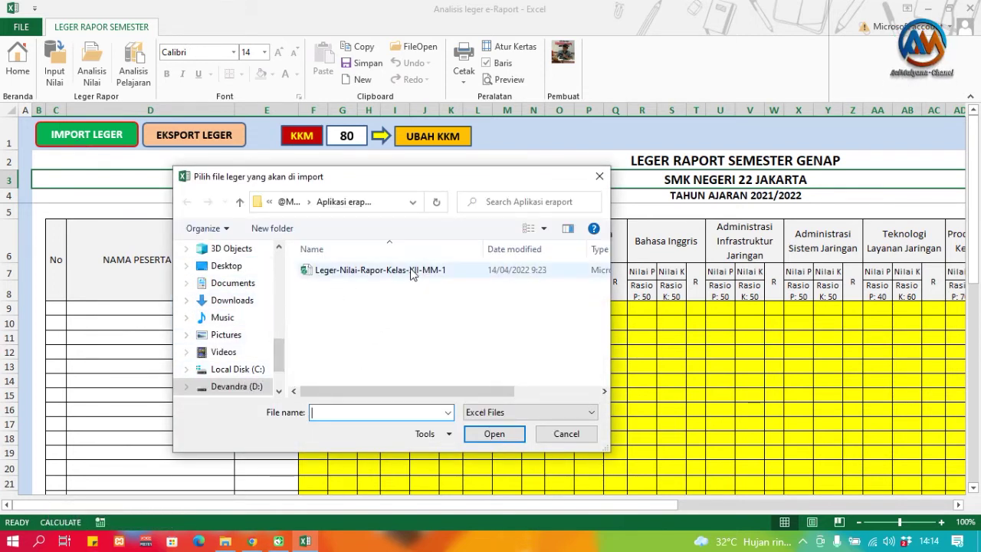
{"action": "double_click", "coordinate": [355, 271]}
Step: Examine the imported student grades down to the end of the list, including the cells highlighted as below the KKM
{"action": "scroll", "coordinate": [379, 347], "scroll_direction": "down", "scroll_amount": 3}
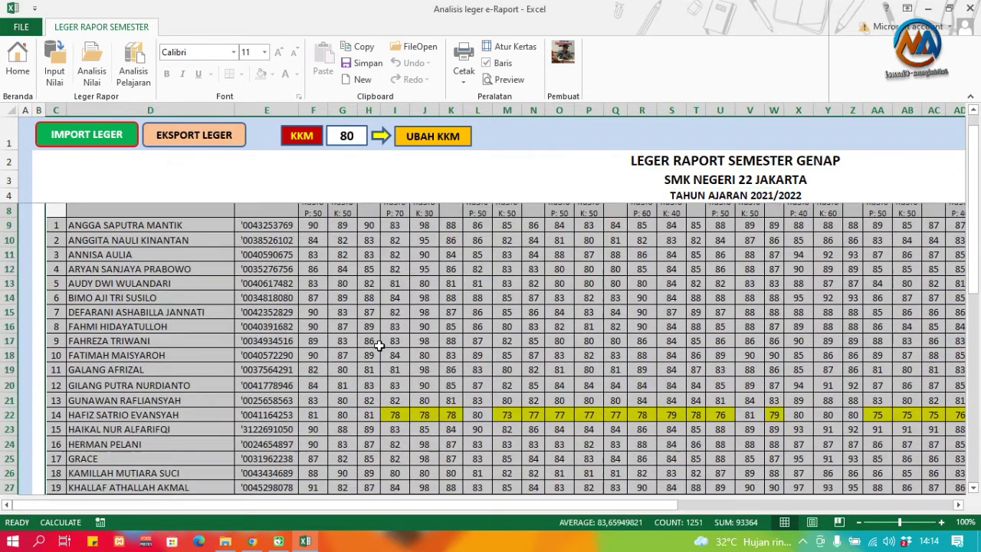
{"action": "scroll", "coordinate": [378, 347], "scroll_direction": "down", "scroll_amount": 4}
{"action": "scroll", "coordinate": [378, 345], "scroll_direction": "down", "scroll_amount": 3}
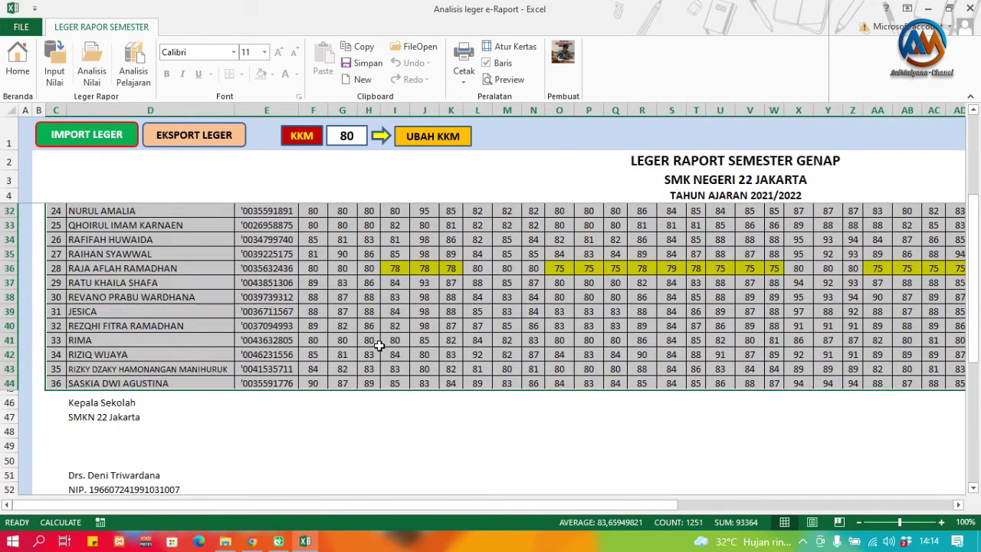
{"action": "left_click", "coordinate": [370, 346]}
{"action": "left_click_drag", "start_coordinate": [377, 503], "coordinate": [269, 467]}
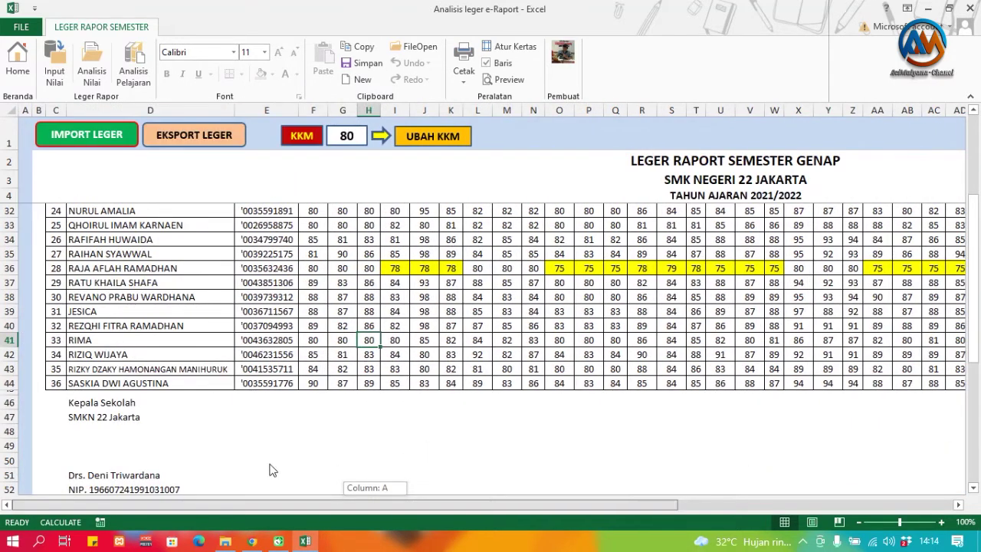
{"action": "scroll", "coordinate": [400, 372], "scroll_direction": "up", "scroll_amount": 8}
{"action": "left_click", "coordinate": [450, 352]}
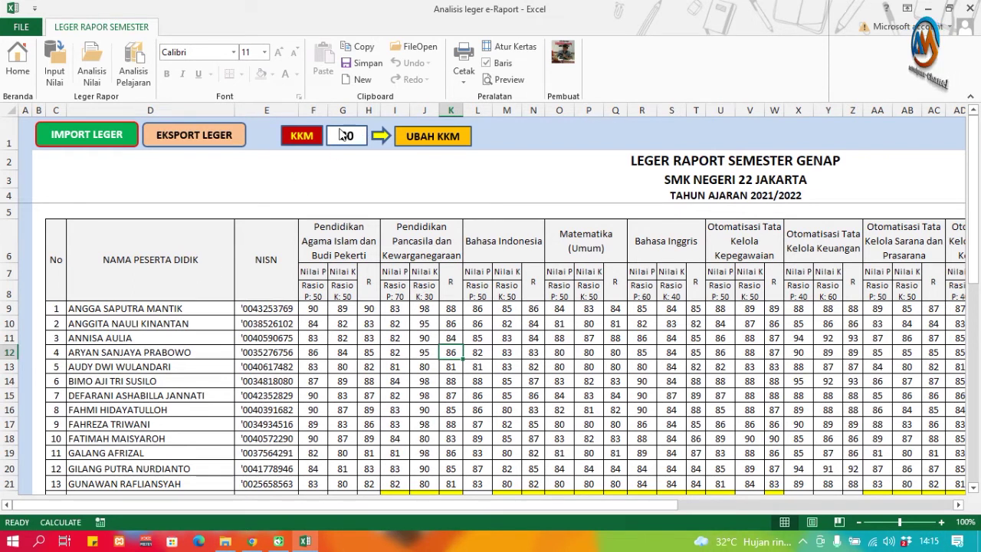
{"action": "scroll", "coordinate": [455, 373], "scroll_direction": "down", "scroll_amount": 1}
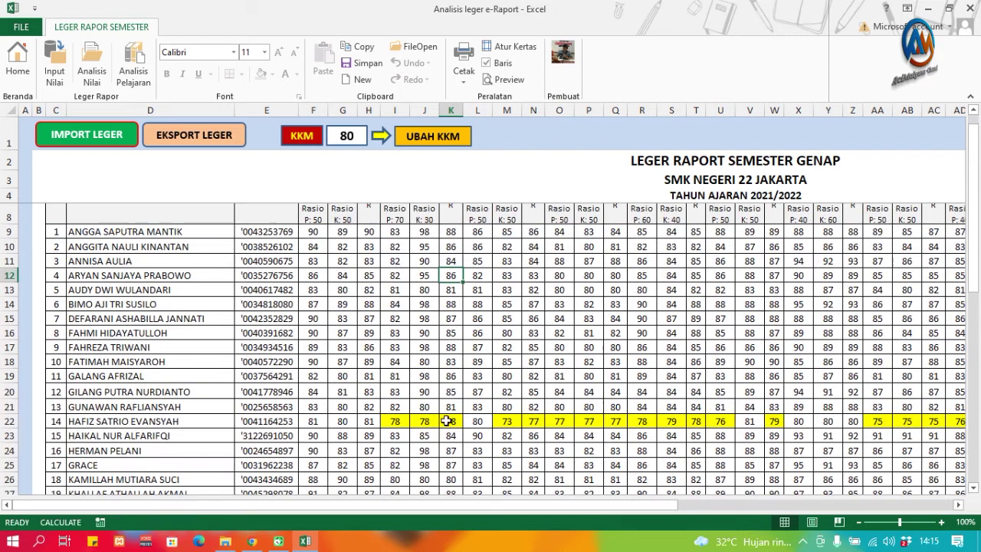
{"action": "left_click_drag", "start_coordinate": [331, 265], "coordinate": [892, 436]}
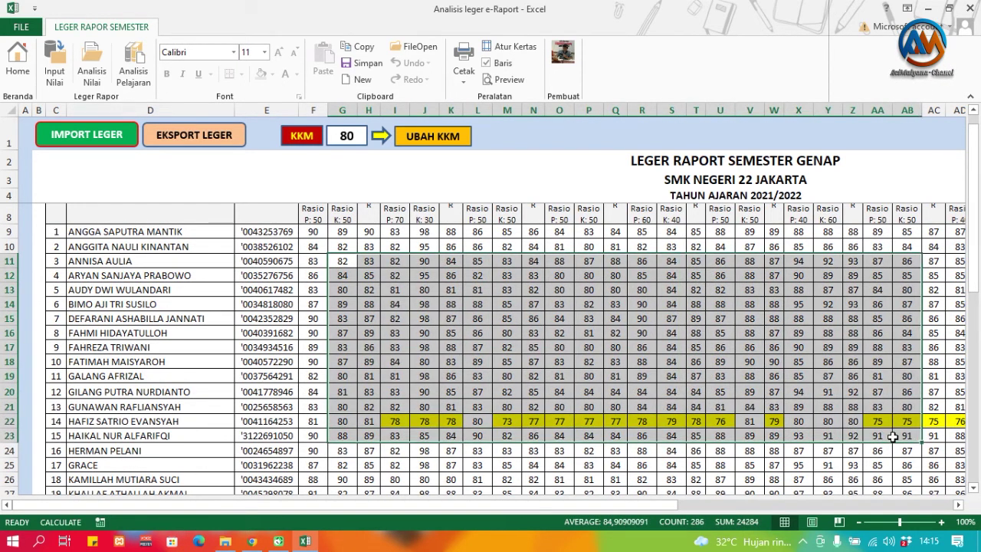
{"action": "left_click", "coordinate": [395, 362]}
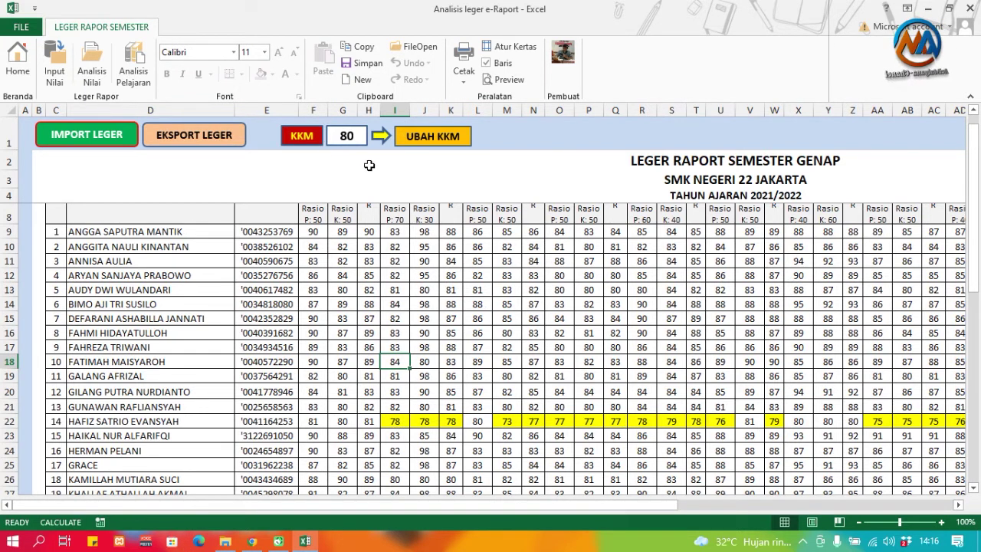
Step: Change the KKM to 75 and check the highlighted grades in the ledger
{"action": "left_click", "coordinate": [446, 141]}
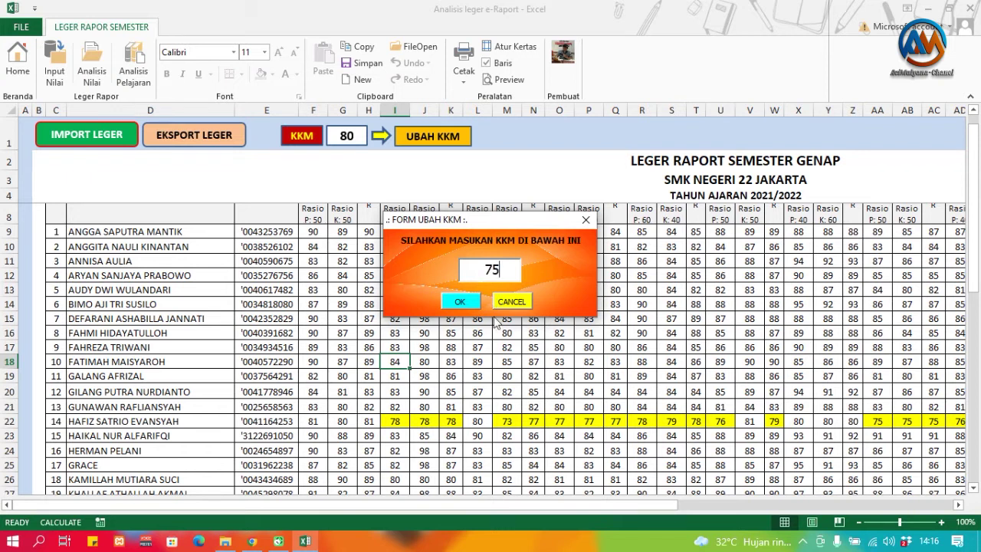
{"action": "left_click", "coordinate": [459, 301]}
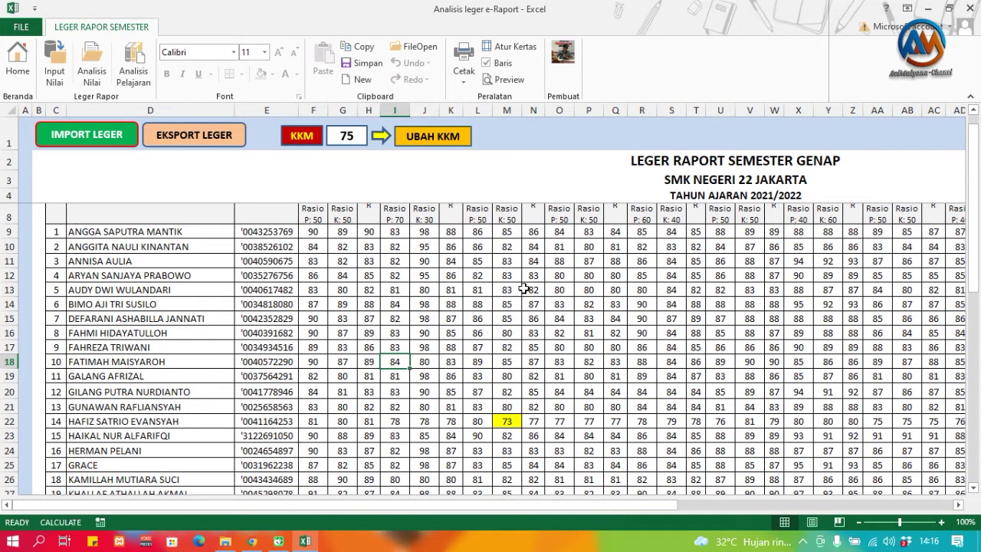
{"action": "scroll", "coordinate": [499, 366], "scroll_direction": "down", "scroll_amount": 1}
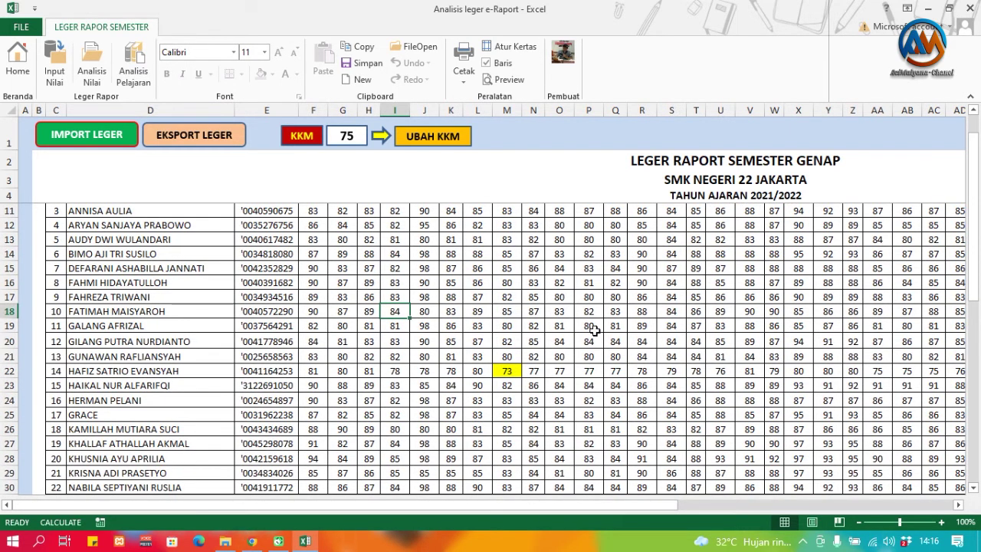
{"action": "scroll", "coordinate": [511, 359], "scroll_direction": "up", "scroll_amount": 2}
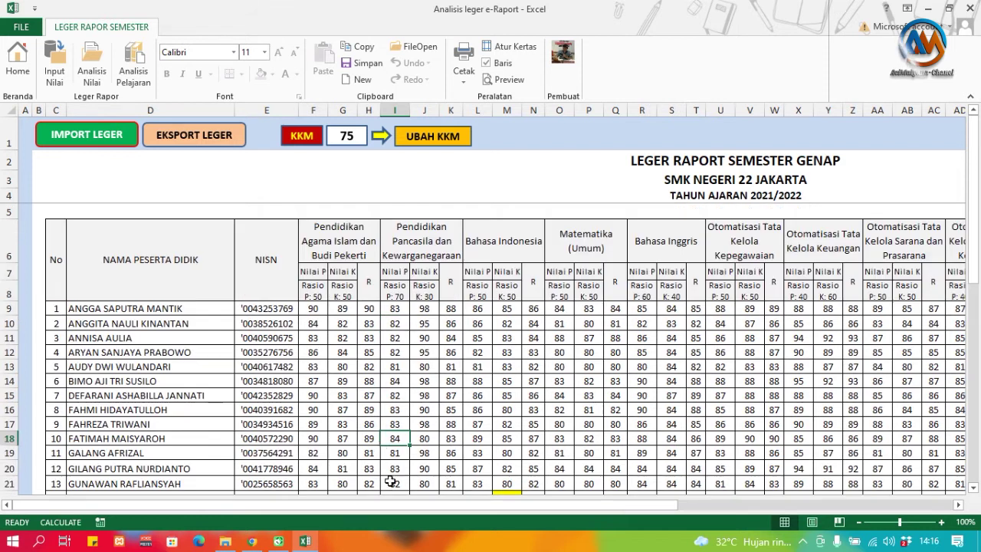
Step: Examine the Jumlah Nilai, Rata-rata Nilai and Peringkat nilai columns of the ledger for all students
{"action": "left_click_drag", "start_coordinate": [354, 505], "coordinate": [592, 504]}
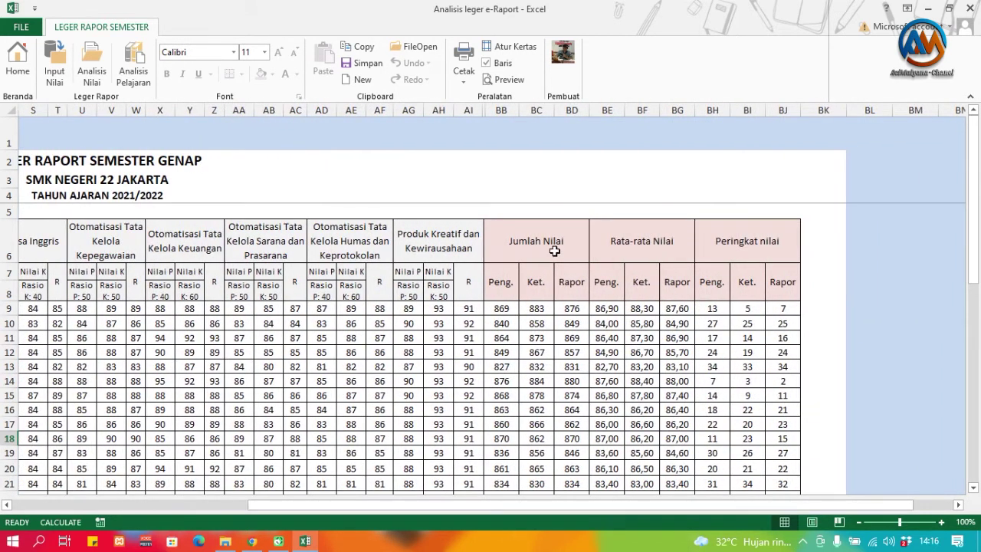
{"action": "left_click", "coordinate": [554, 250]}
{"action": "left_click", "coordinate": [619, 243]}
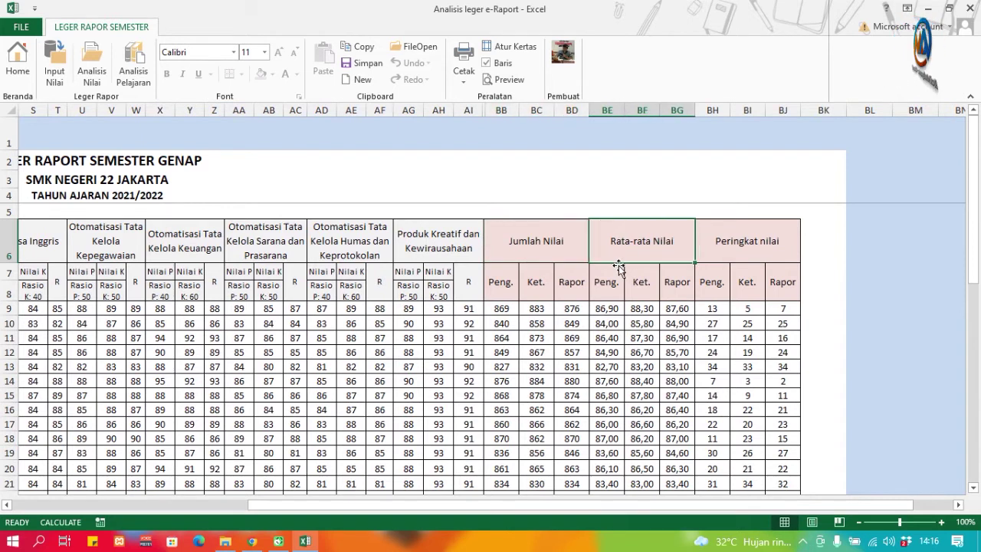
{"action": "left_click", "coordinate": [744, 242]}
{"action": "left_click", "coordinate": [755, 309]}
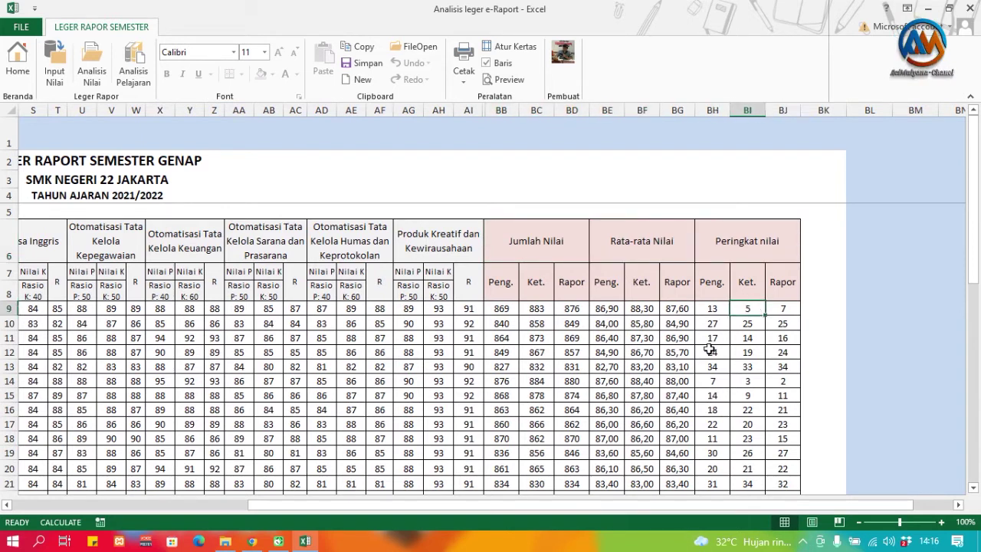
{"action": "scroll", "coordinate": [650, 327], "scroll_direction": "down", "scroll_amount": 9}
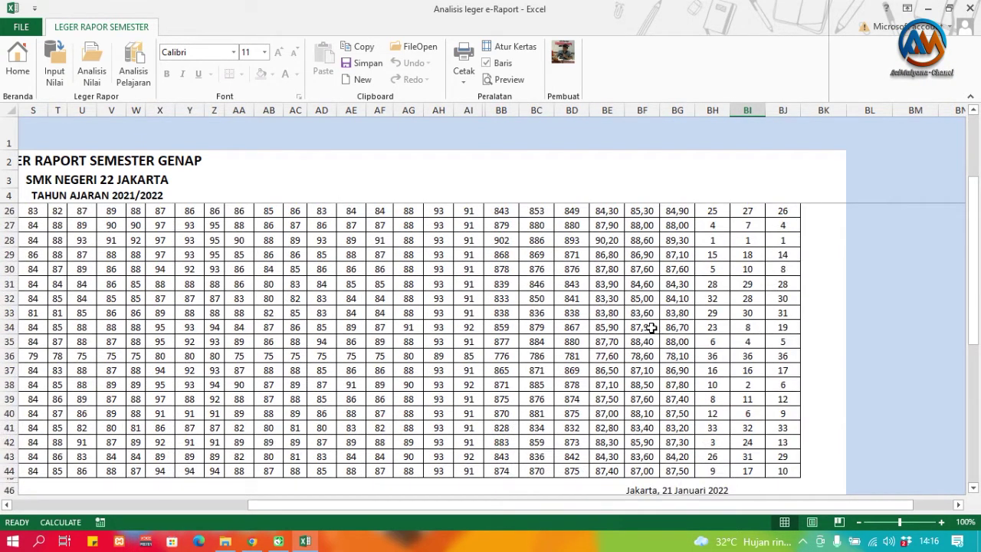
{"action": "scroll", "coordinate": [650, 327], "scroll_direction": "up", "scroll_amount": 9}
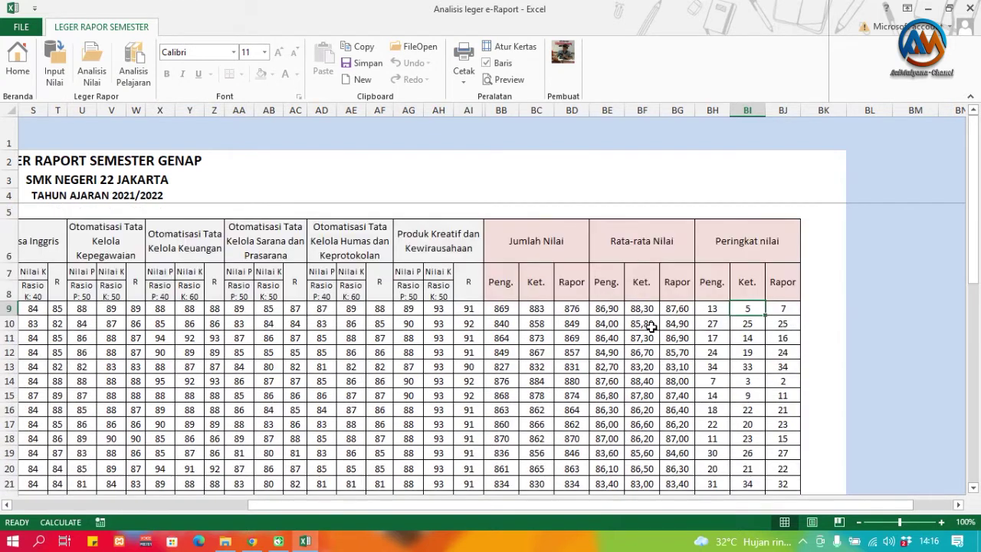
{"action": "left_click", "coordinate": [554, 242]}
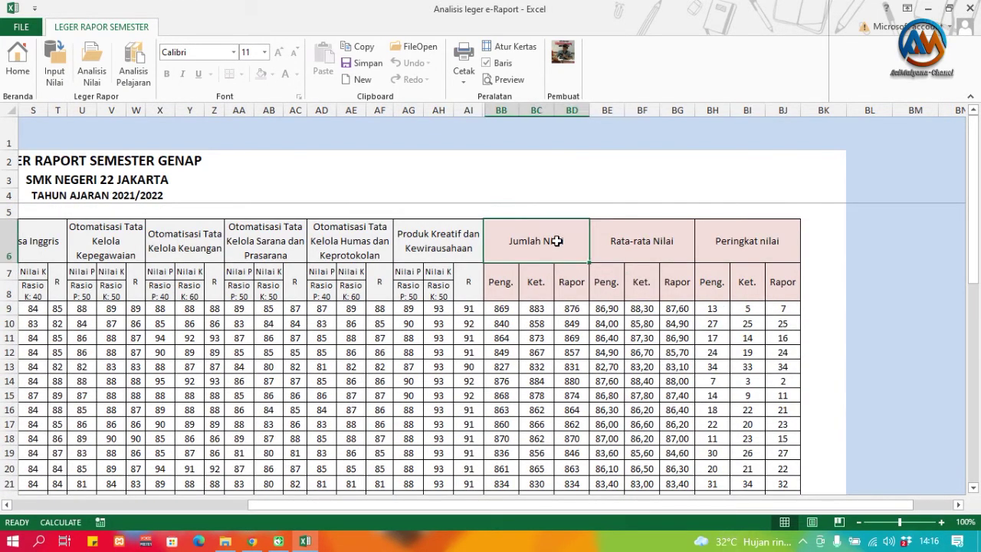
{"action": "left_click", "coordinate": [634, 245]}
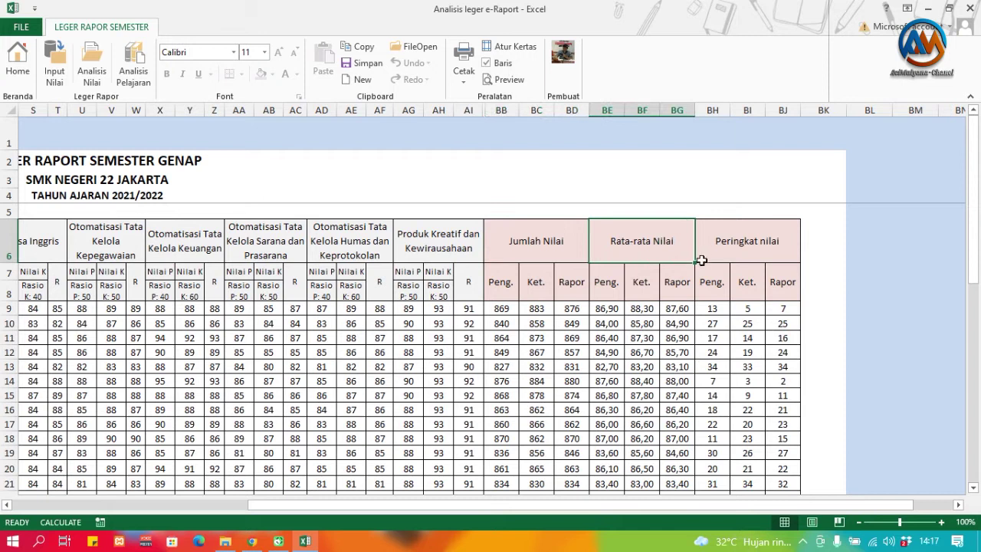
{"action": "left_click", "coordinate": [751, 250]}
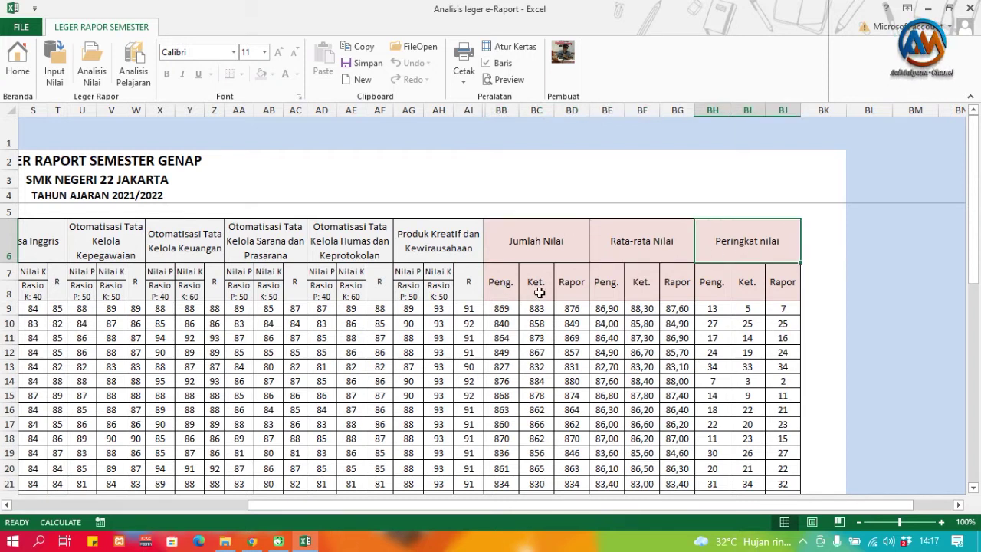
{"action": "left_click_drag", "start_coordinate": [415, 506], "coordinate": [92, 475]}
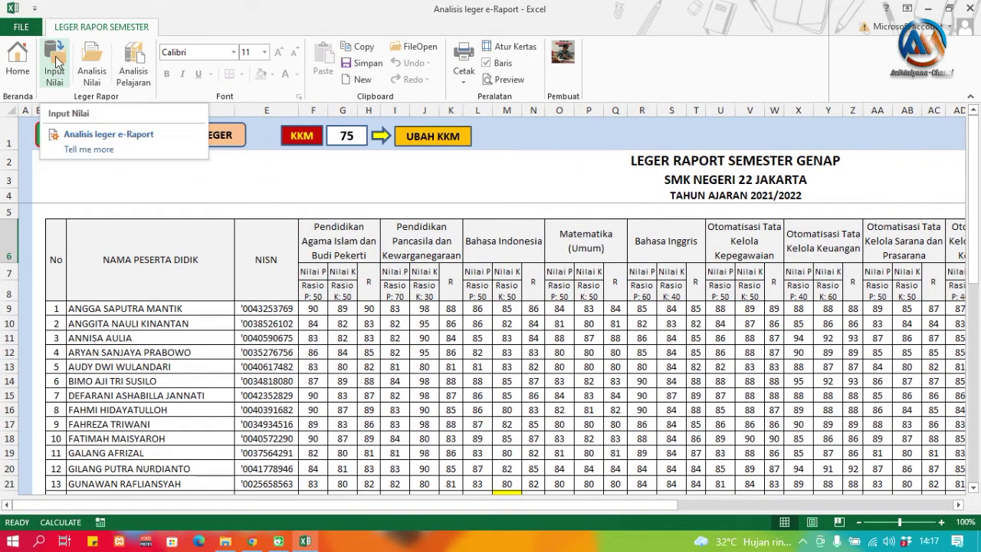
Step: Export the grade ledger to a separate workbook
{"action": "left_click", "coordinate": [188, 264]}
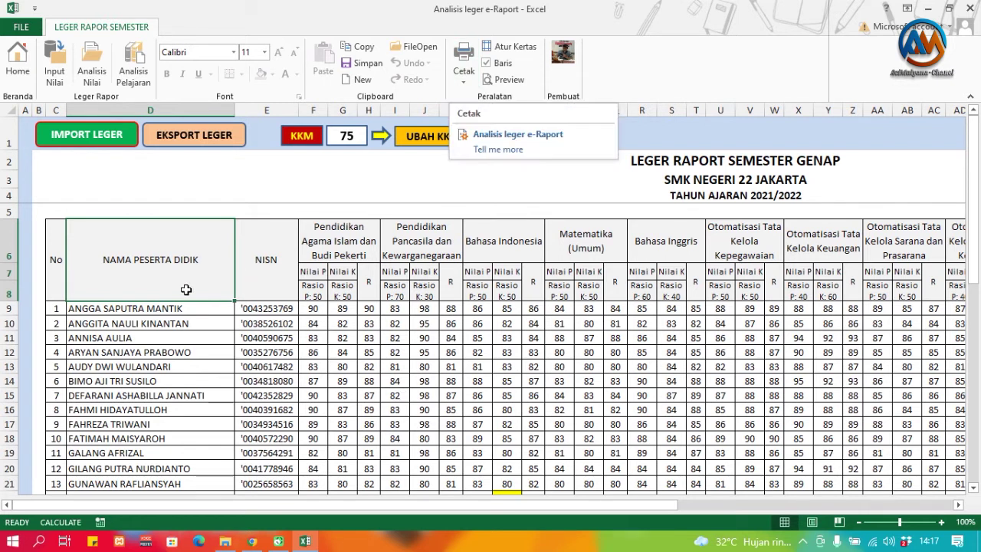
{"action": "left_click", "coordinate": [203, 144]}
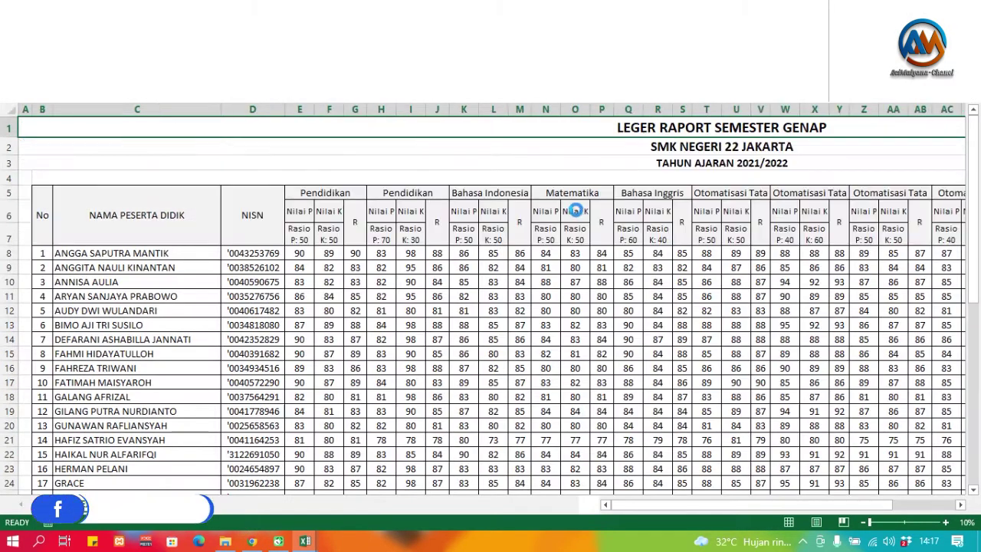
{"action": "left_click", "coordinate": [559, 321]}
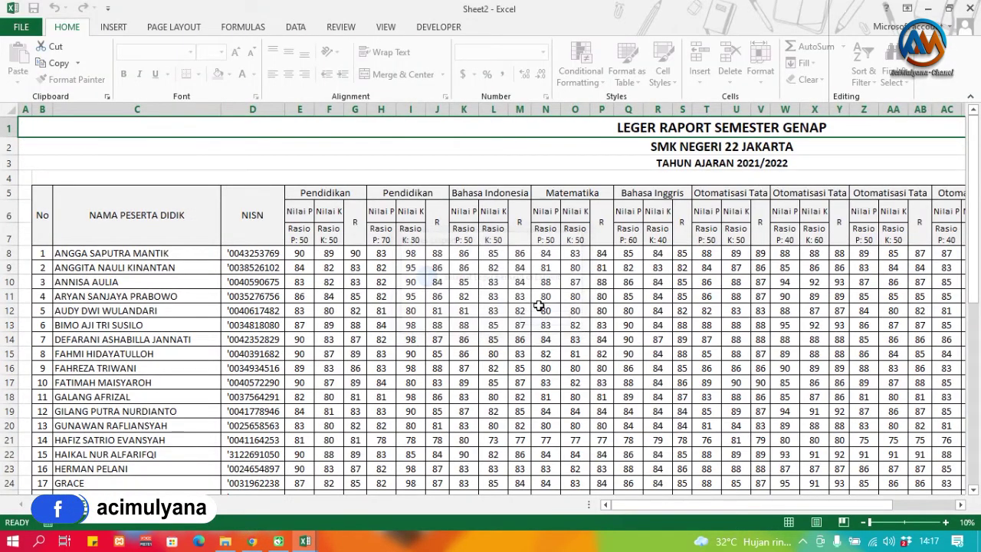
Step: Look through the exported student list and widen its No column slightly
{"action": "scroll", "coordinate": [340, 301], "scroll_direction": "down", "scroll_amount": 4}
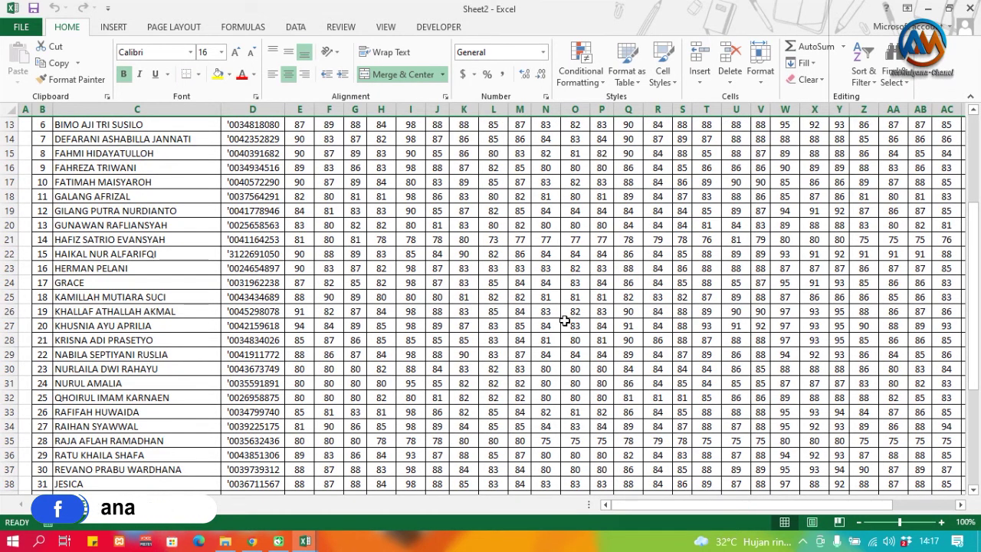
{"action": "scroll", "coordinate": [442, 285], "scroll_direction": "down", "scroll_amount": 5}
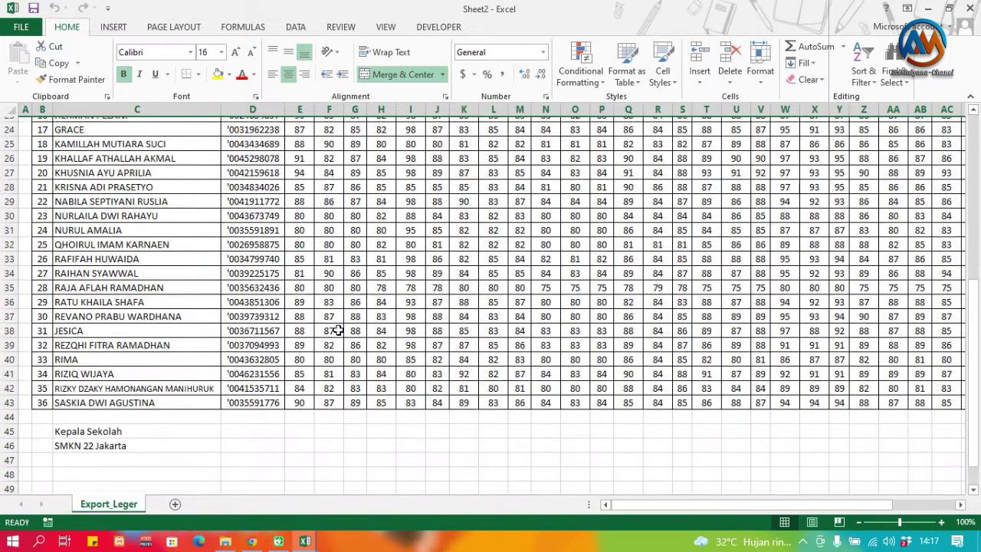
{"action": "scroll", "coordinate": [337, 329], "scroll_direction": "up", "scroll_amount": 5}
{"action": "scroll", "coordinate": [337, 329], "scroll_direction": "up", "scroll_amount": 4}
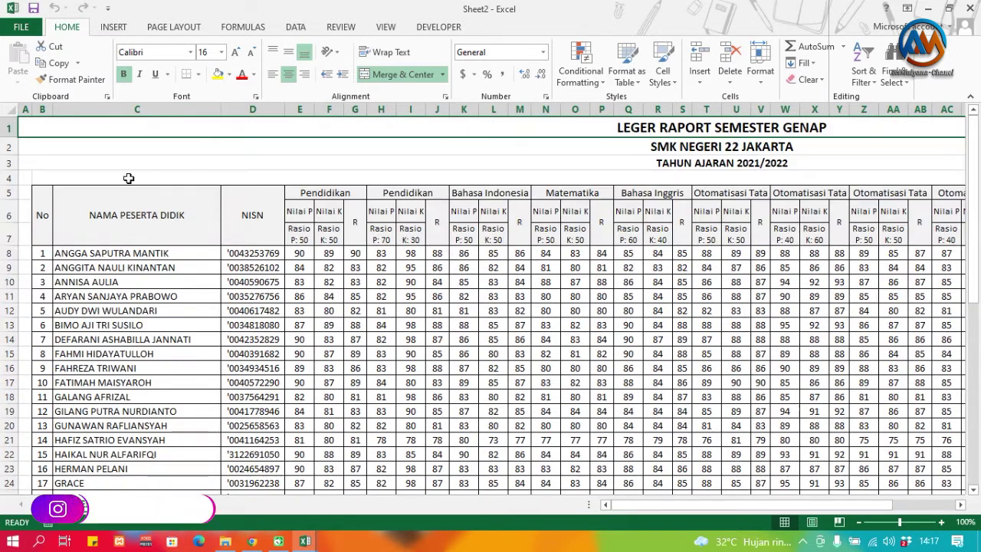
{"action": "mouse_move", "coordinate": [52, 109]}
{"action": "left_mouse_down"}
{"action": "mouse_move", "coordinate": [112, 110]}
{"action": "mouse_move", "coordinate": [66, 116]}
{"action": "left_mouse_up"}
Step: Examine the rest of the exported ledger, including the principal's signature block below the table and the columns further across
{"action": "scroll", "coordinate": [498, 329], "scroll_direction": "down", "scroll_amount": 6}
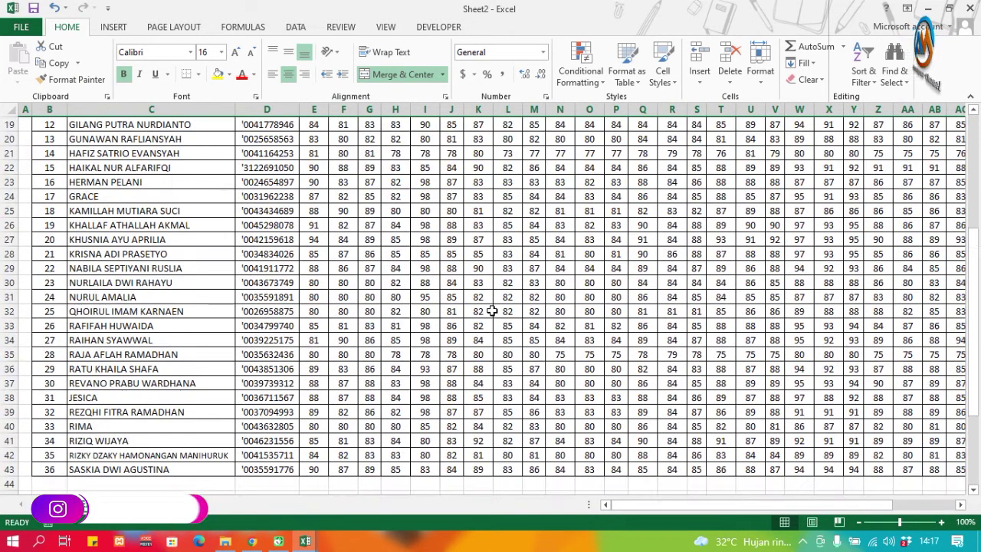
{"action": "scroll", "coordinate": [492, 310], "scroll_direction": "down", "scroll_amount": 3}
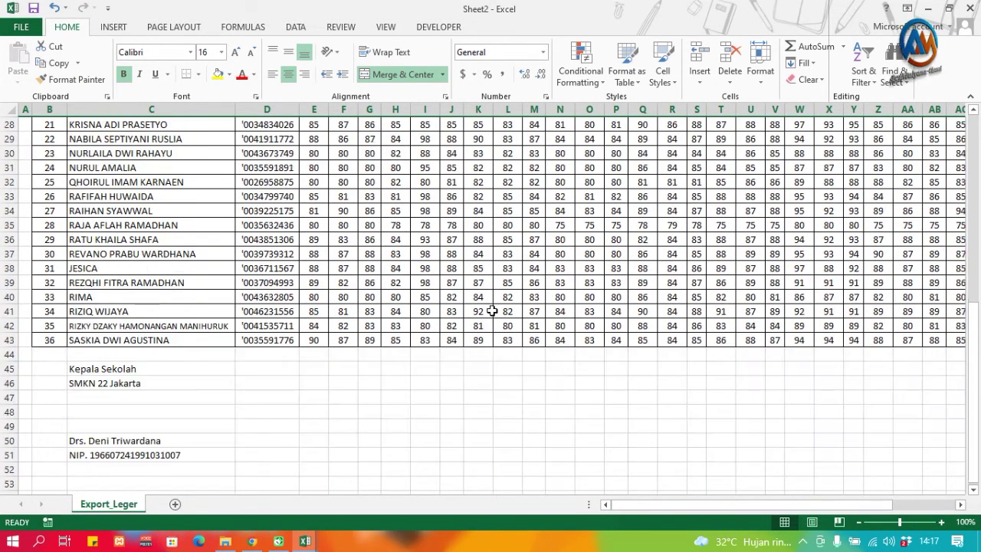
{"action": "scroll", "coordinate": [492, 310], "scroll_direction": "down", "scroll_amount": 1}
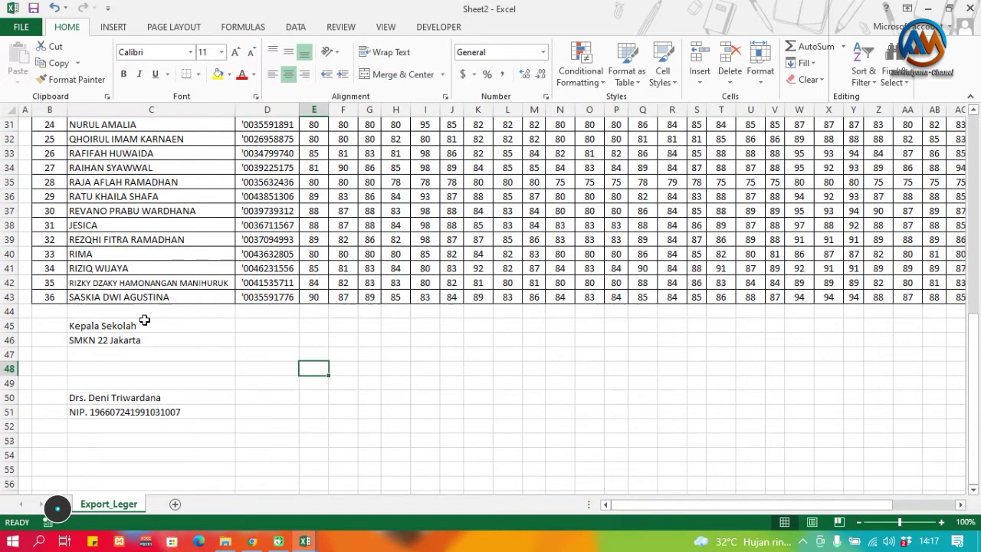
{"action": "left_click", "coordinate": [88, 400]}
{"action": "left_click", "coordinate": [89, 413]}
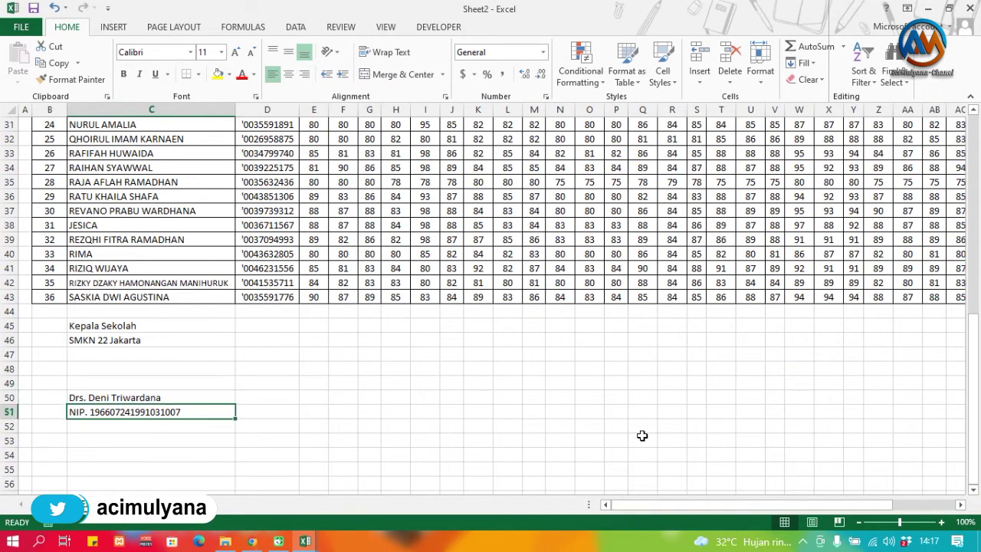
{"action": "scroll", "coordinate": [642, 435], "scroll_direction": "down", "scroll_amount": 2}
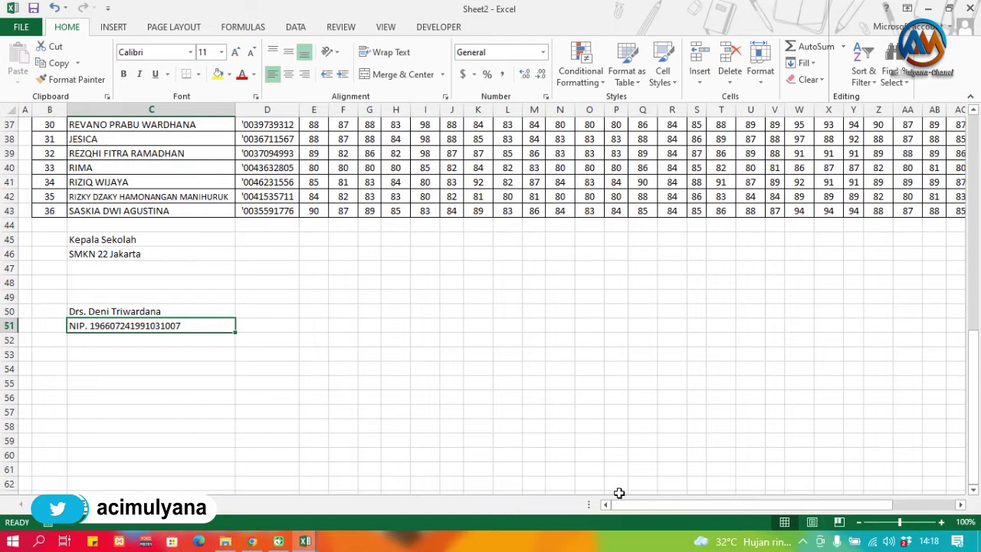
{"action": "mouse_move", "coordinate": [621, 506]}
{"action": "left_mouse_down"}
{"action": "mouse_move", "coordinate": [677, 506]}
{"action": "mouse_move", "coordinate": [471, 484]}
{"action": "left_mouse_up"}
{"action": "scroll", "coordinate": [470, 484], "scroll_direction": "right", "scroll_amount": 5}
Step: Return to the Analisis leger e-Raport workbook and open its student score analysis sheet
{"action": "key", "text": "ctrl+Tab"}
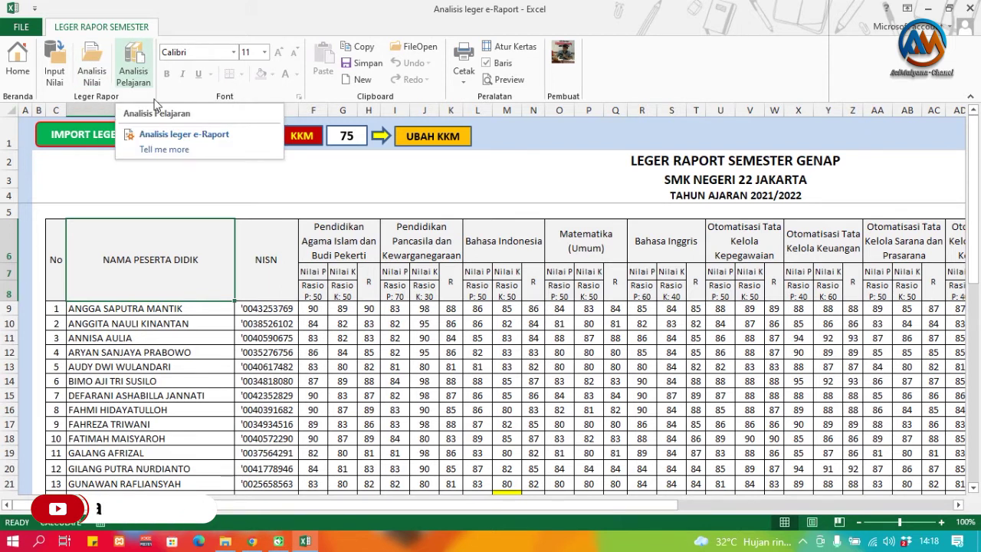
{"action": "left_click", "coordinate": [90, 69]}
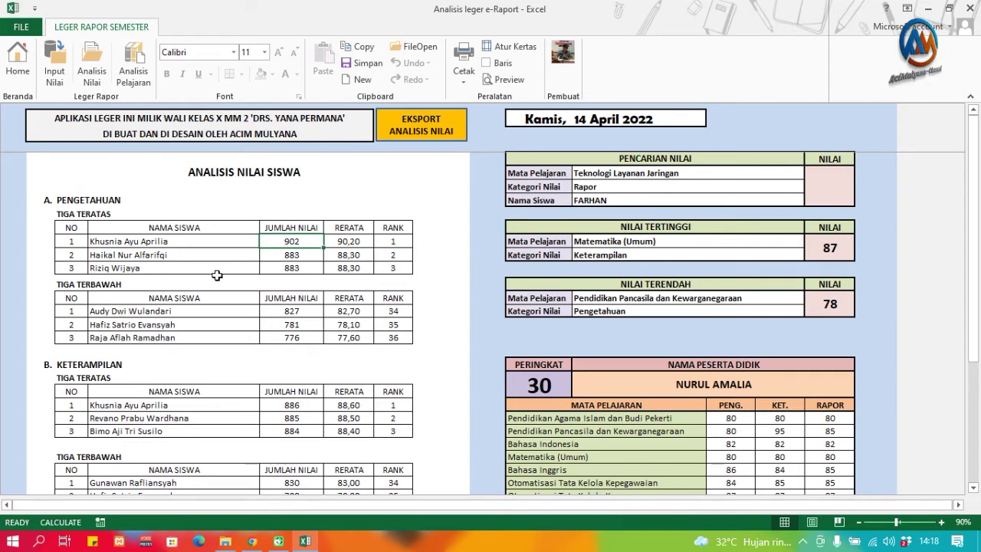
Step: Look through the top-three and bottom-three student tables for Pengetahuan, Keterampilan and Nilai Rapor
{"action": "left_click", "coordinate": [108, 200]}
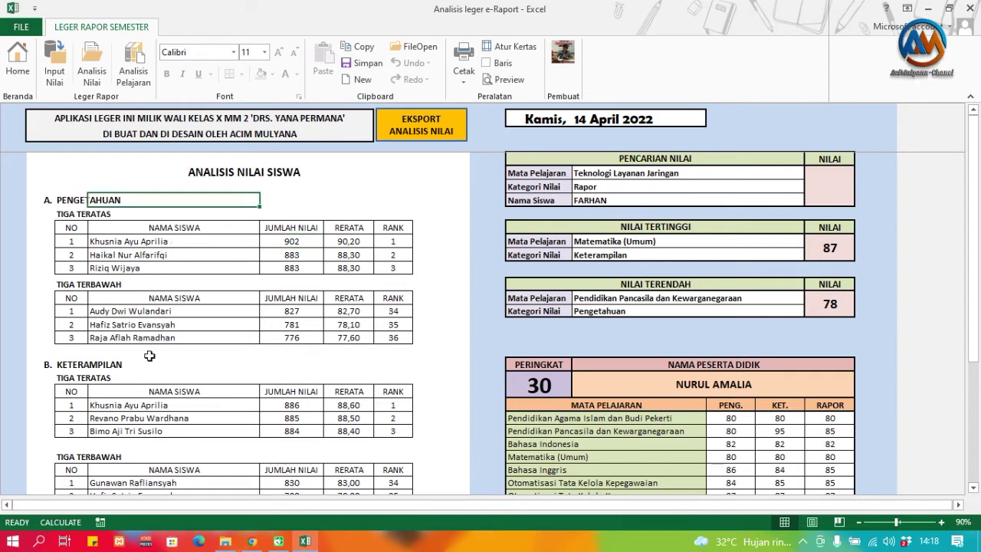
{"action": "left_click", "coordinate": [83, 362]}
{"action": "scroll", "coordinate": [99, 391], "scroll_direction": "down", "scroll_amount": 4}
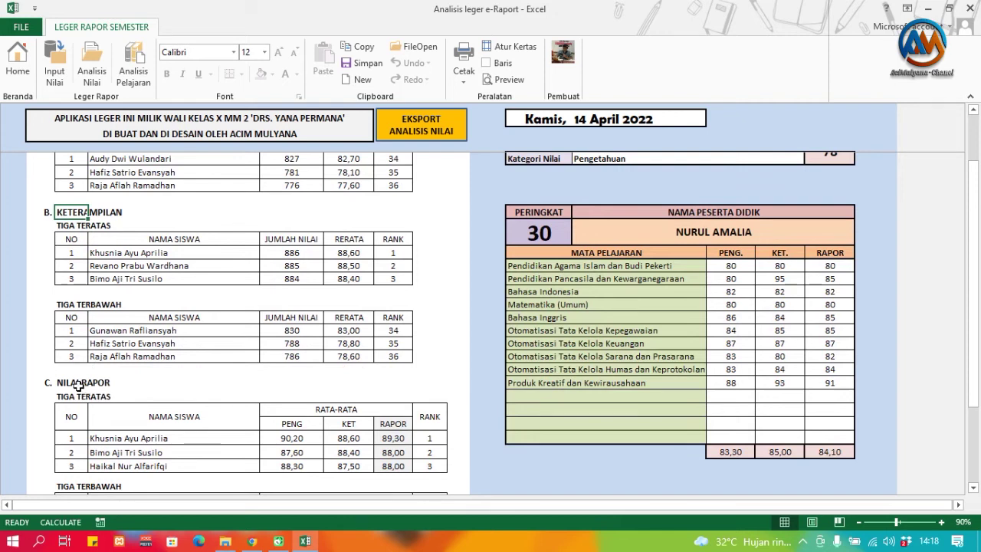
{"action": "scroll", "coordinate": [198, 366], "scroll_direction": "up", "scroll_amount": 4}
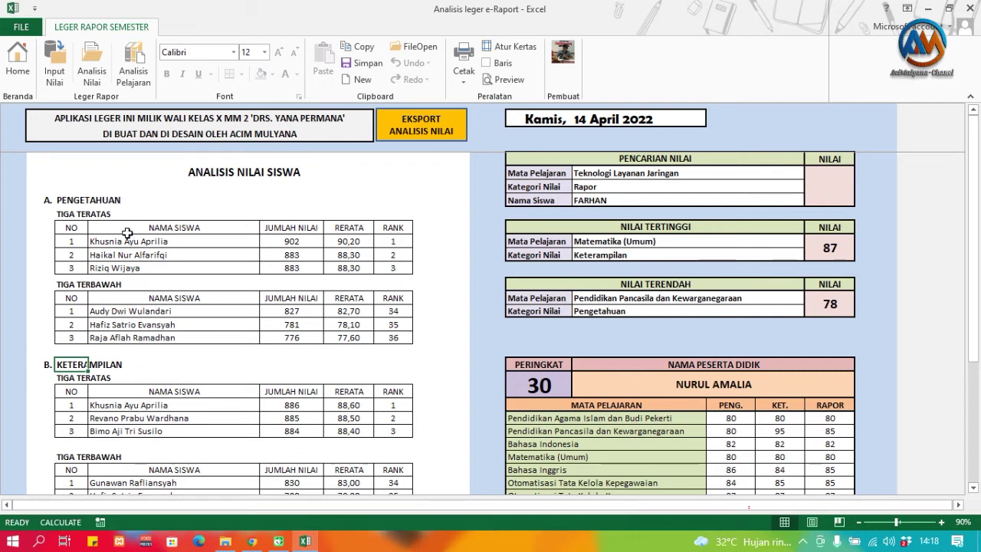
{"action": "scroll", "coordinate": [212, 380], "scroll_direction": "down", "scroll_amount": 5}
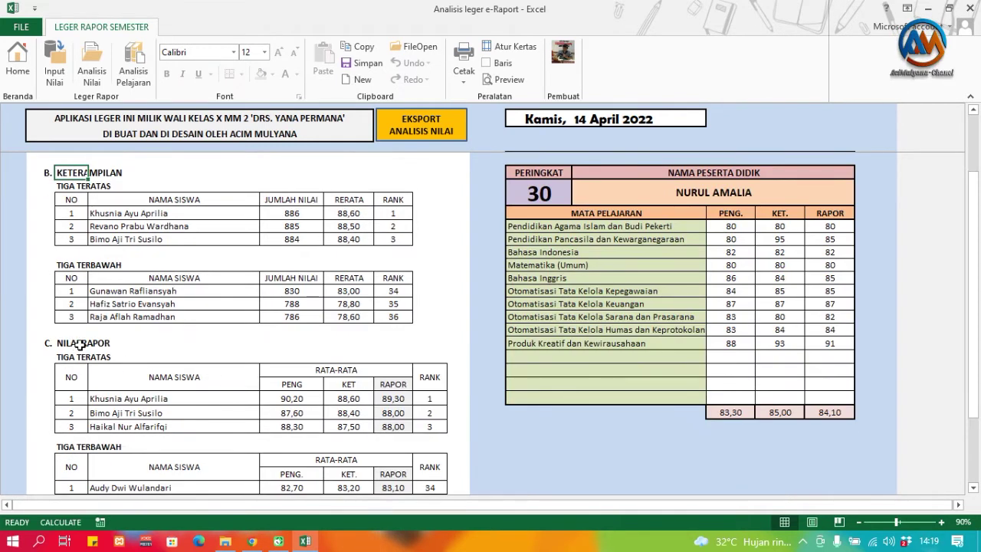
{"action": "scroll", "coordinate": [200, 433], "scroll_direction": "down", "scroll_amount": 4}
{"action": "scroll", "coordinate": [203, 430], "scroll_direction": "up", "scroll_amount": 9}
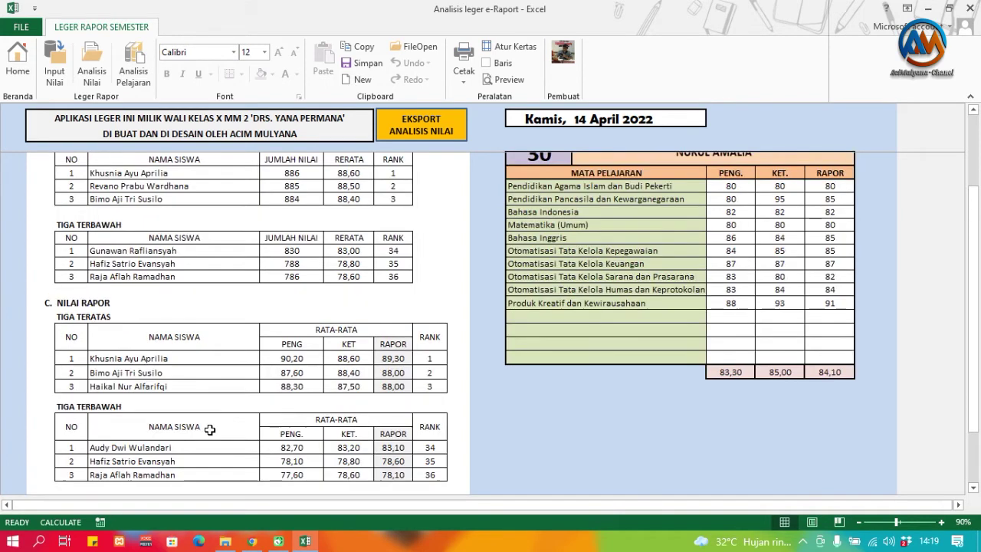
{"action": "scroll", "coordinate": [208, 427], "scroll_direction": "down", "scroll_amount": 5}
{"action": "scroll", "coordinate": [209, 428], "scroll_direction": "up", "scroll_amount": 5}
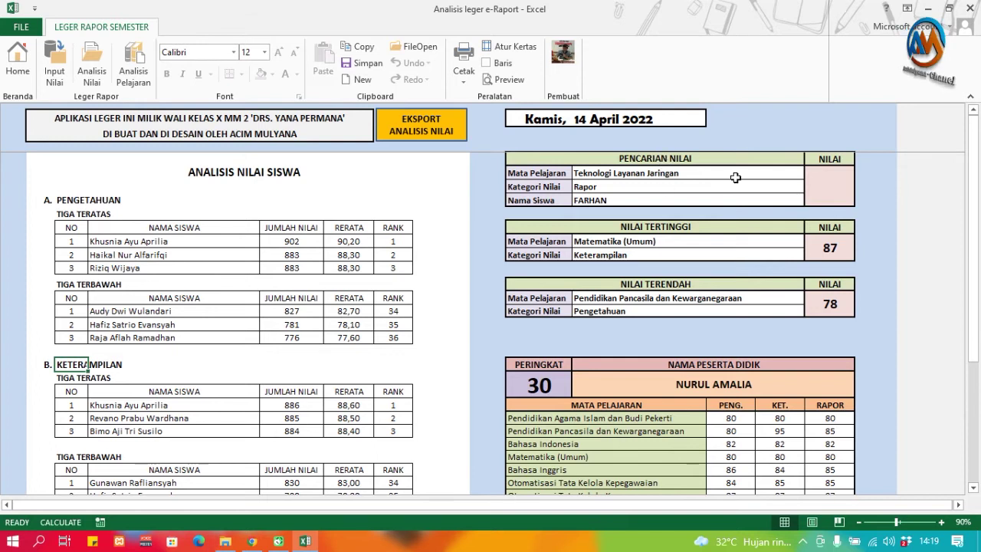
Step: Fill in the Pencarian Nilai lookup with Bahasa Indonesia, category Pengetahuan and the third student in the name list, and refresh its score
{"action": "left_click", "coordinate": [774, 176]}
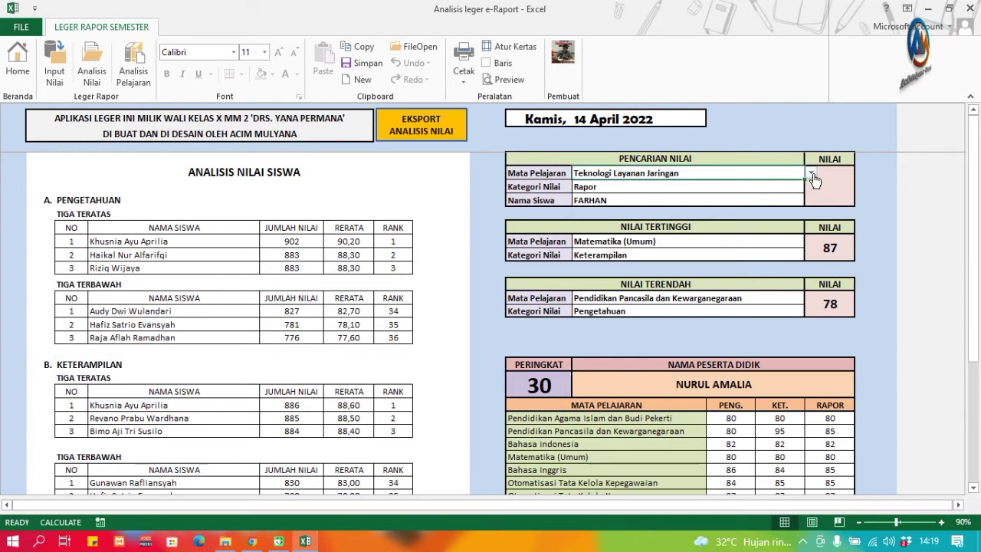
{"action": "left_click", "coordinate": [809, 176]}
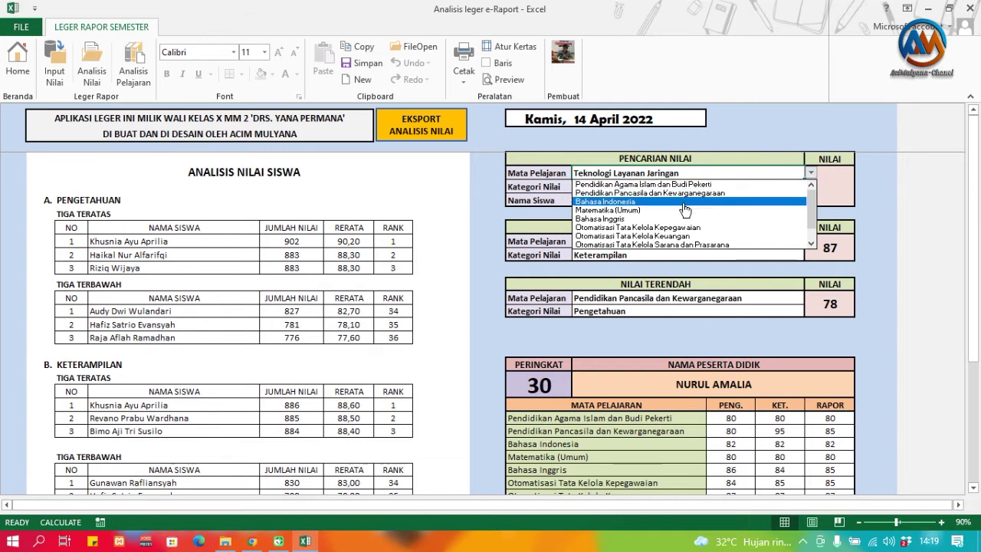
{"action": "left_click", "coordinate": [685, 203]}
{"action": "left_click", "coordinate": [678, 189]}
{"action": "left_click", "coordinate": [810, 186]}
{"action": "left_click", "coordinate": [713, 198]}
{"action": "left_click", "coordinate": [709, 206]}
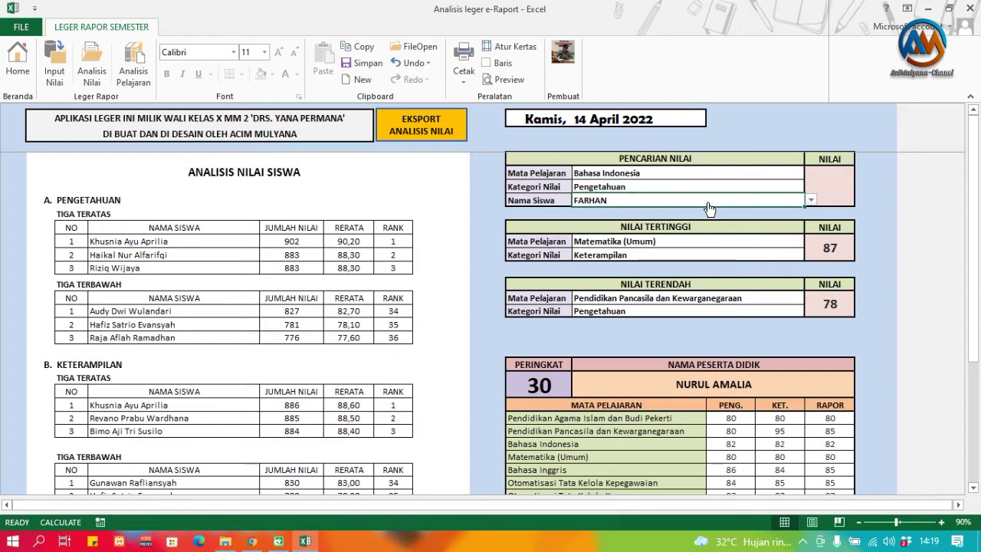
{"action": "left_click", "coordinate": [810, 200]}
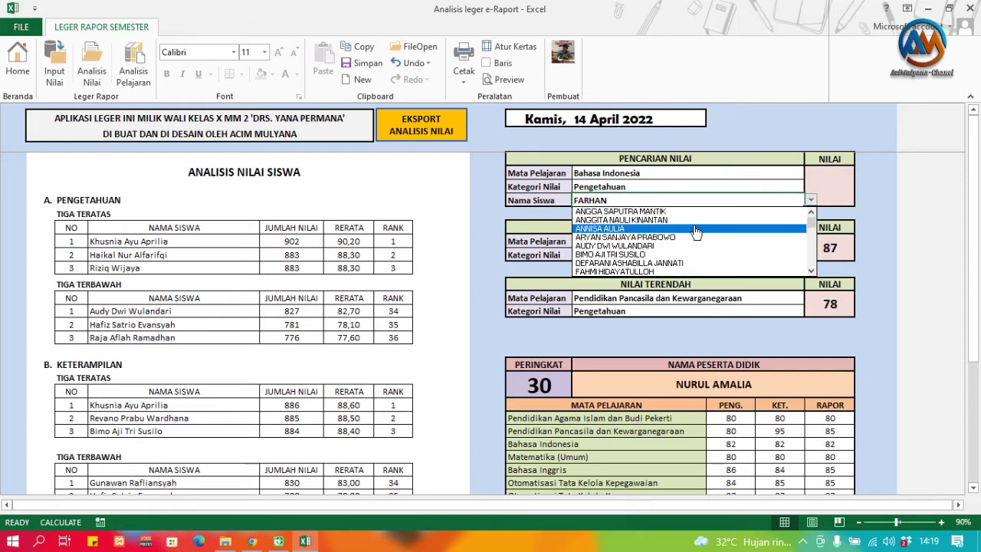
{"action": "left_click", "coordinate": [693, 230]}
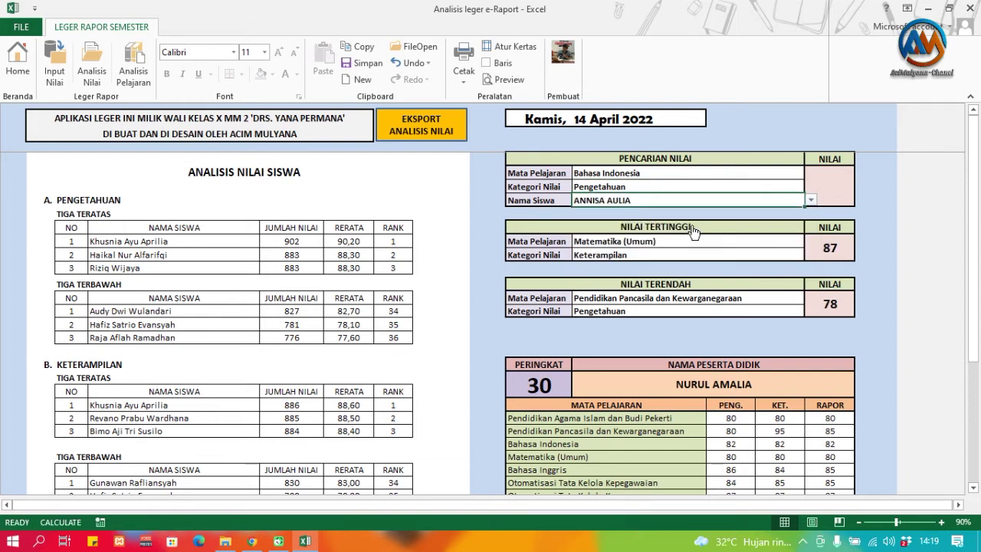
{"action": "left_click", "coordinate": [823, 195]}
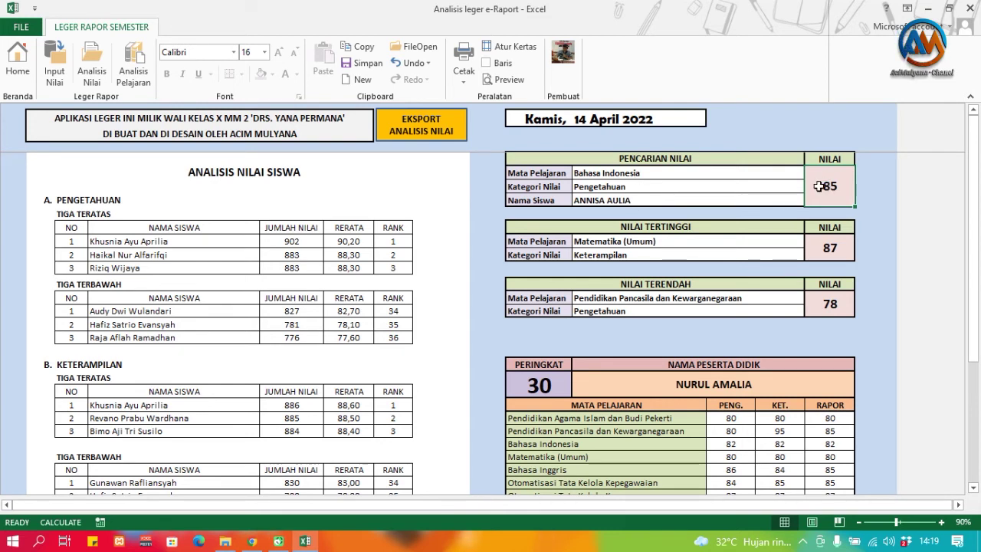
Step: Change the subject of the Pencarian Nilai lookup to Otomatisasi Tata Kelola Keuangan
{"action": "left_click", "coordinate": [788, 177]}
{"action": "left_click", "coordinate": [810, 173]}
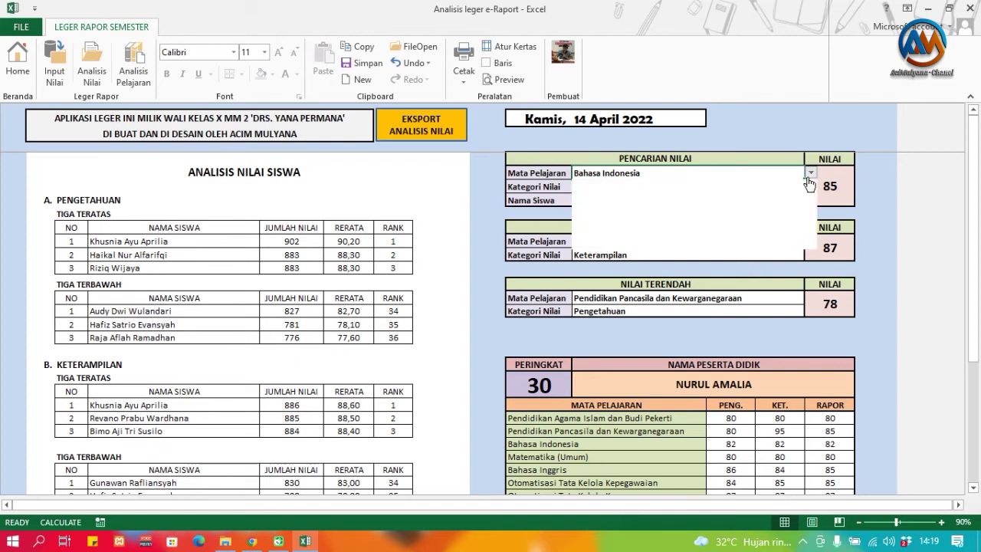
{"action": "left_click", "coordinate": [731, 220]}
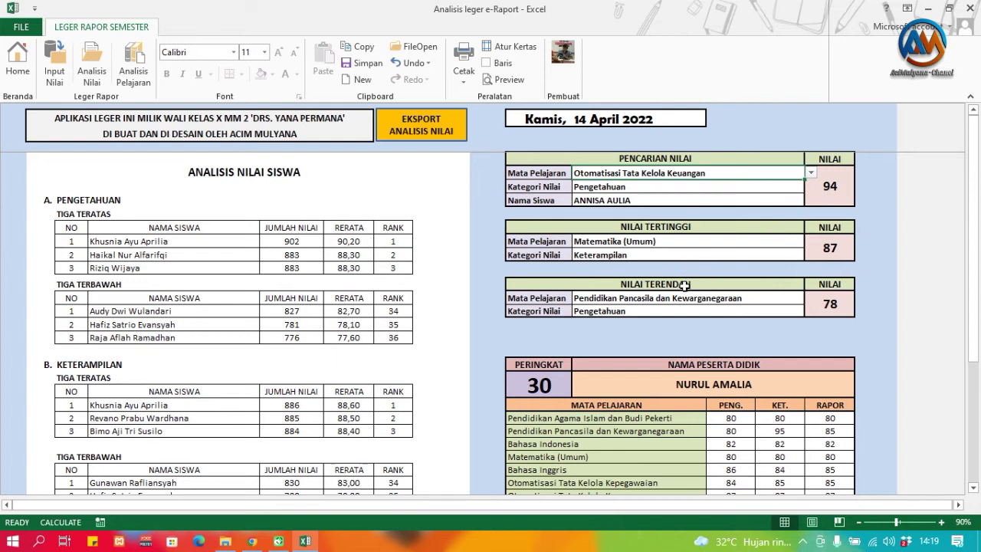
Step: Set the Nilai Tertinggi lookup to Matematika (Umum) with category Pengetahuan
{"action": "left_click", "coordinate": [664, 239]}
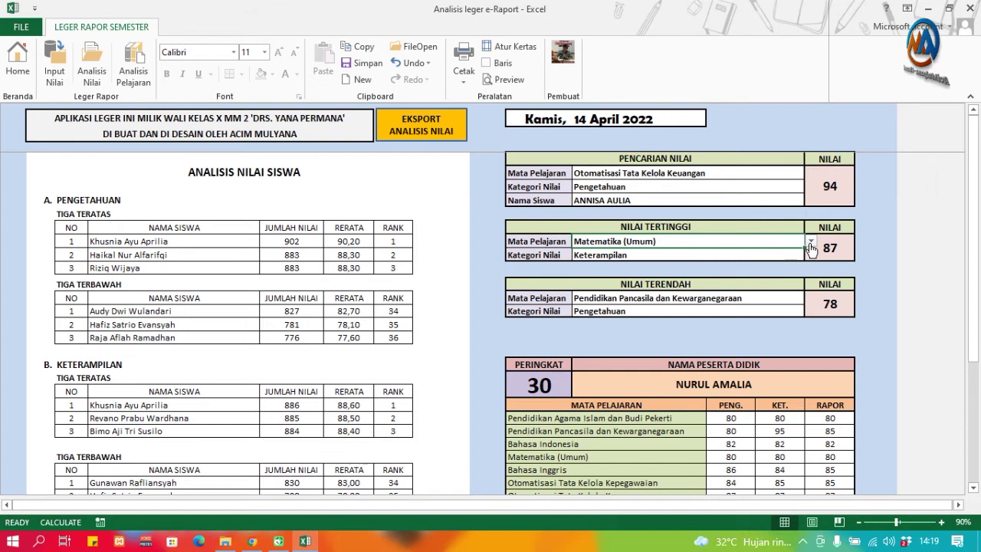
{"action": "left_click", "coordinate": [810, 242]}
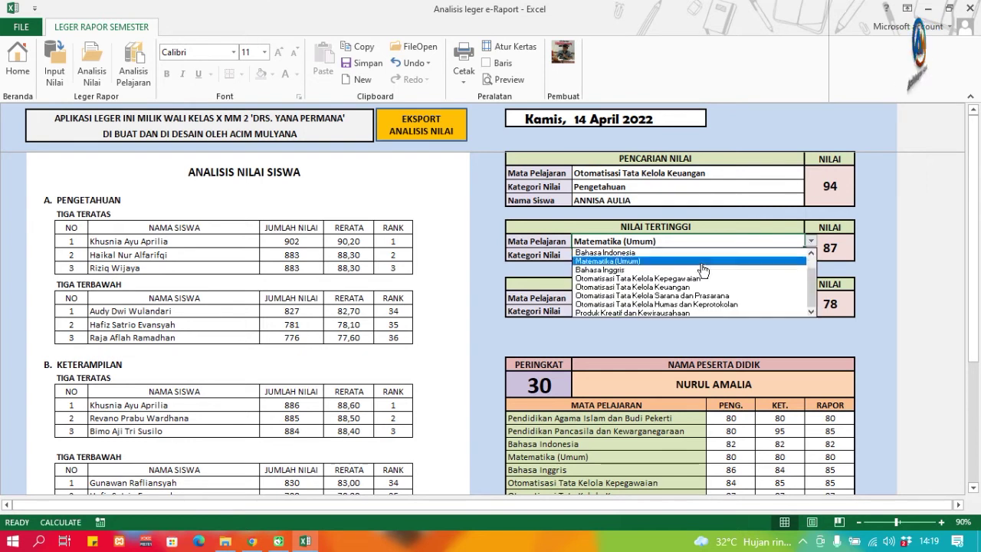
{"action": "left_click", "coordinate": [641, 262]}
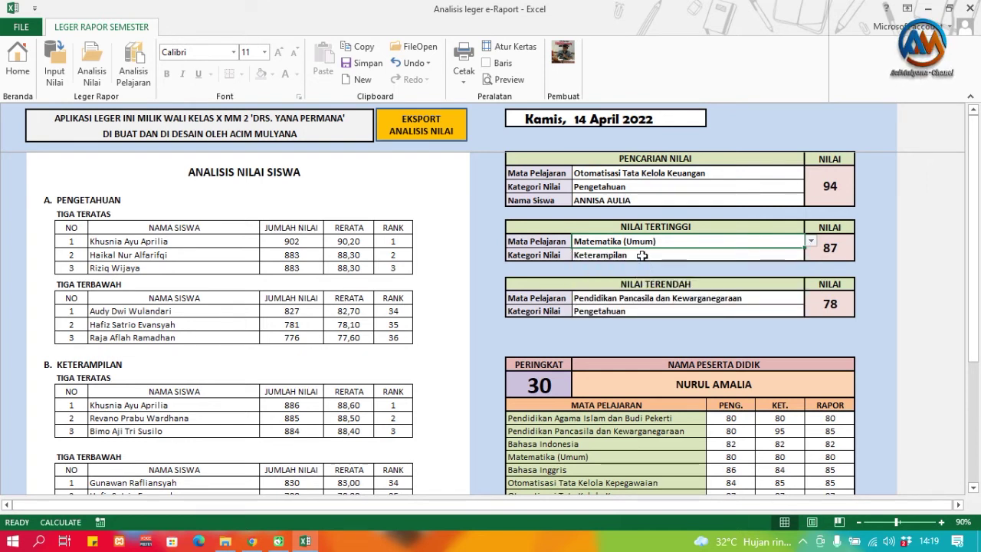
{"action": "left_click", "coordinate": [647, 259]}
{"action": "left_click", "coordinate": [809, 254]}
{"action": "left_click", "coordinate": [736, 266]}
{"action": "key", "text": "Return"}
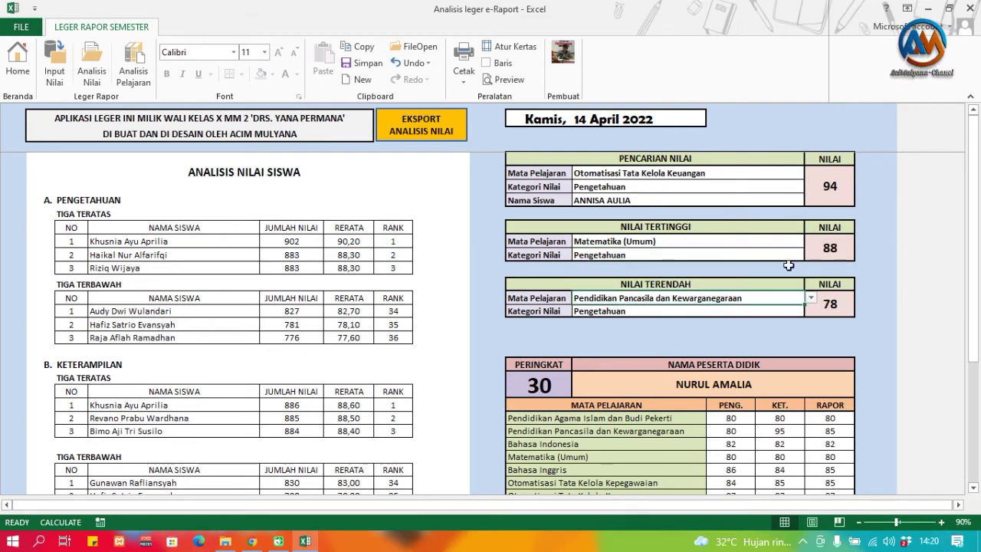
Step: Set the Peringkat lookup to rank 1 and select that student's Peng., Ket. and Rapor scores
{"action": "scroll", "coordinate": [712, 298], "scroll_direction": "down", "scroll_amount": 3}
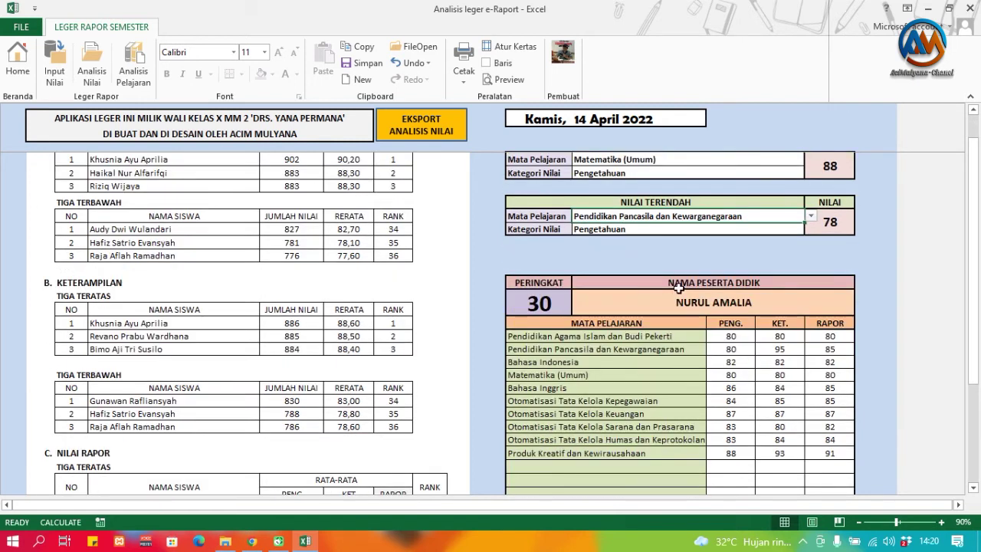
{"action": "left_click", "coordinate": [551, 261]}
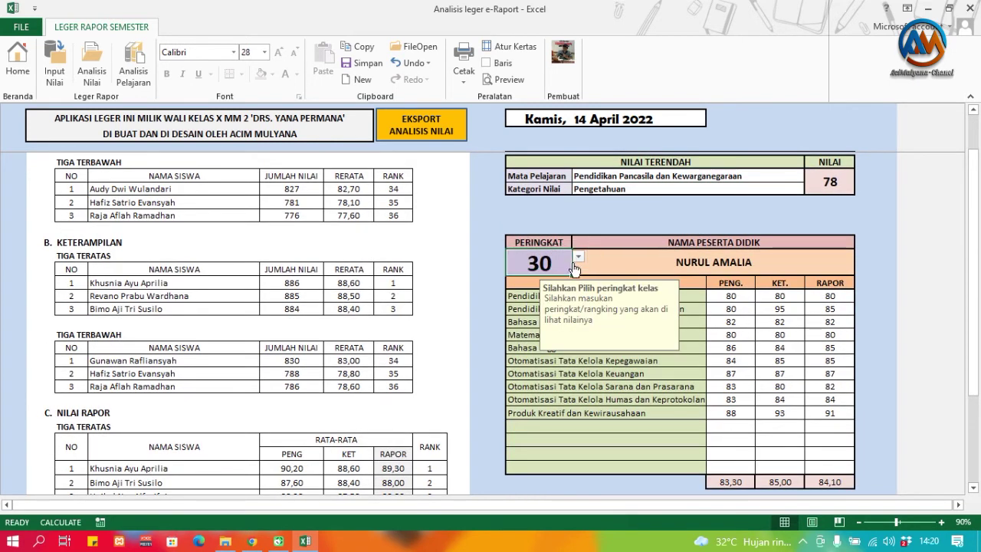
{"action": "left_click", "coordinate": [580, 260]}
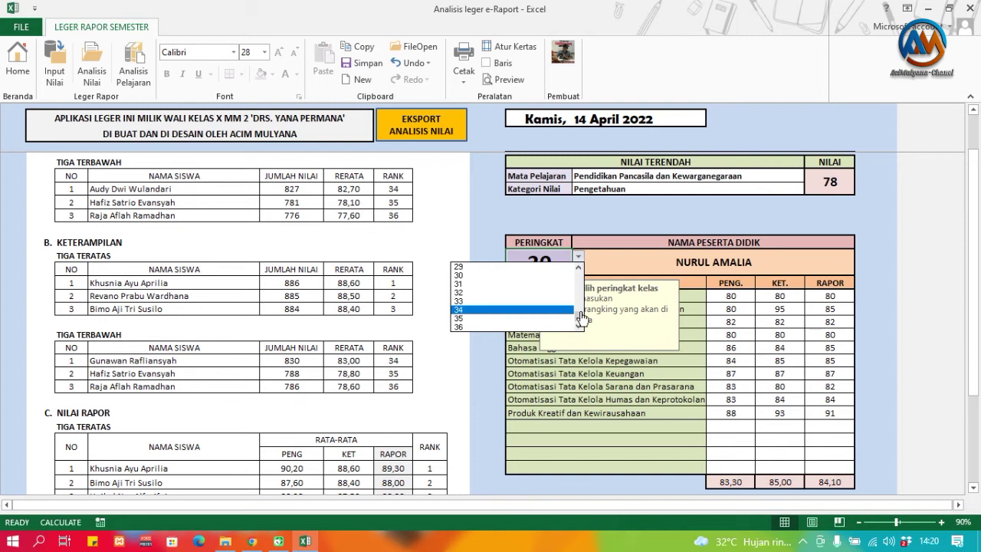
{"action": "left_click", "coordinate": [578, 269]}
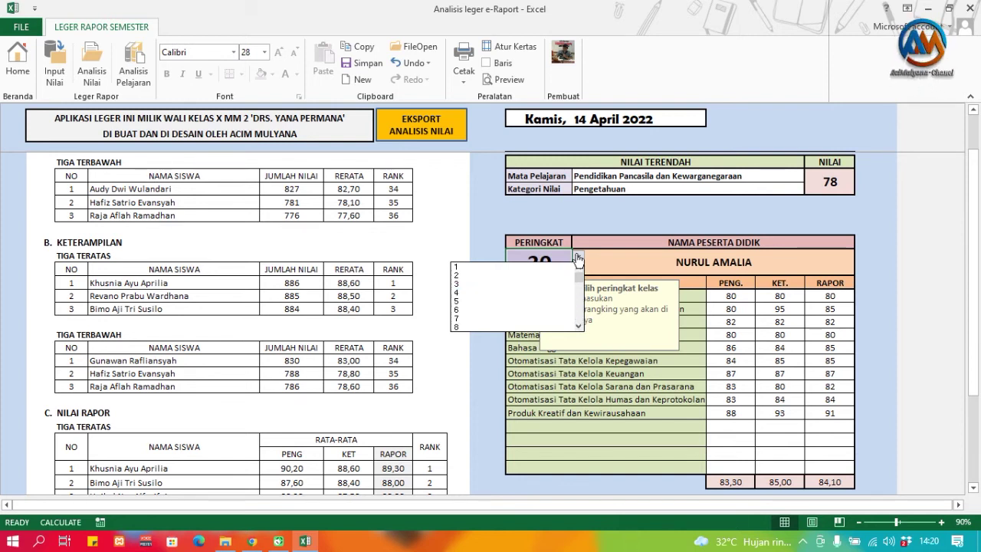
{"action": "left_click", "coordinate": [540, 266]}
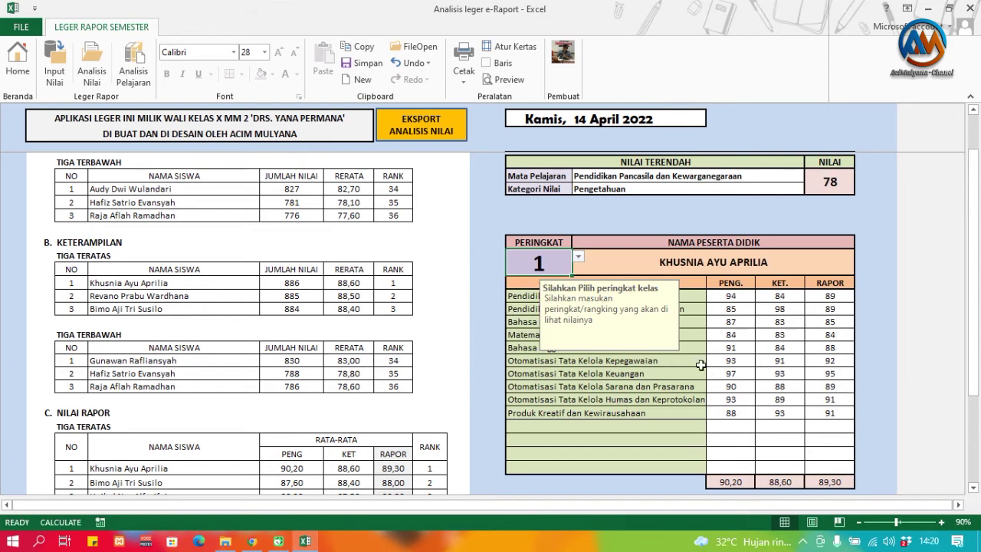
{"action": "left_click", "coordinate": [719, 334]}
{"action": "left_click_drag", "start_coordinate": [732, 296], "coordinate": [833, 426]}
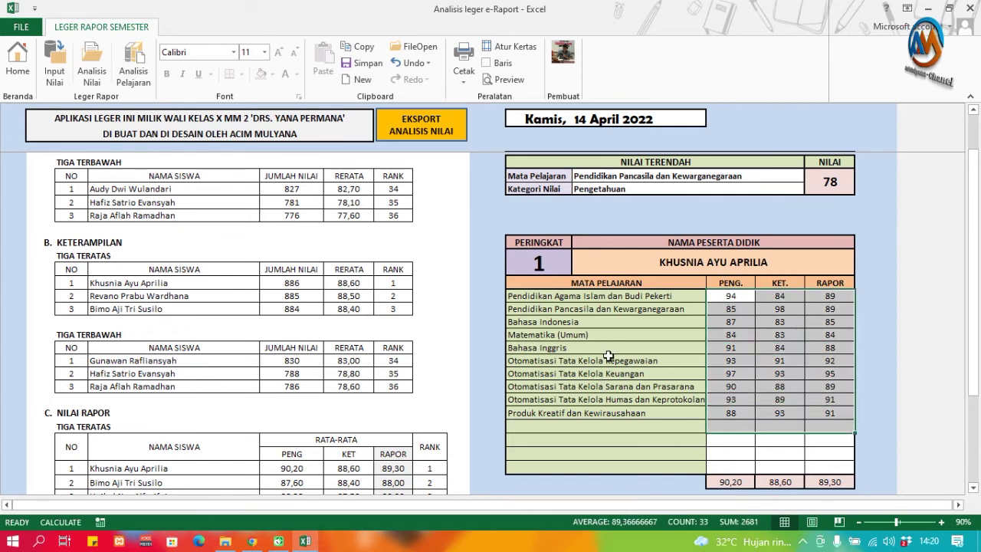
Step: Export the student score analysis to a separate workbook and close that workbook without saving it
{"action": "left_click", "coordinate": [436, 132]}
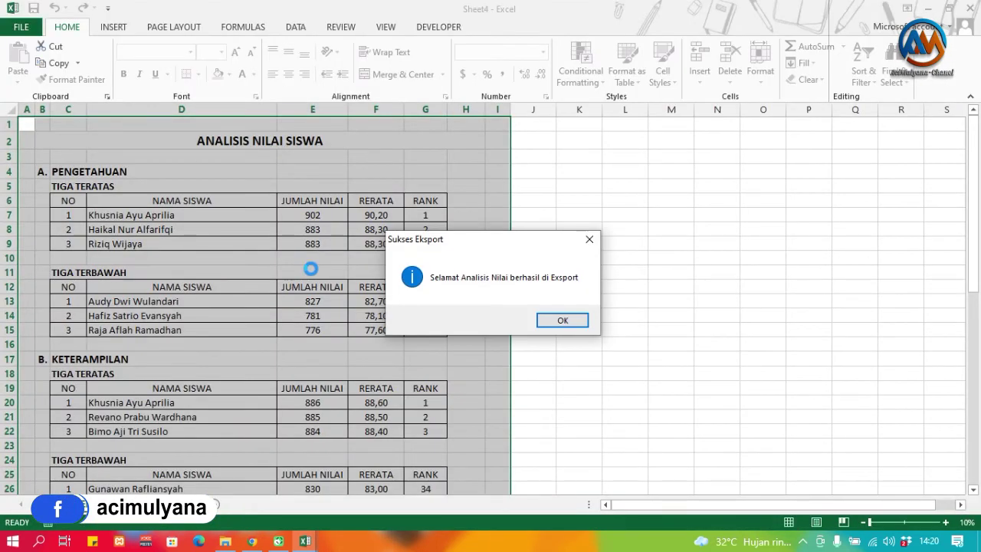
{"action": "left_click", "coordinate": [579, 320]}
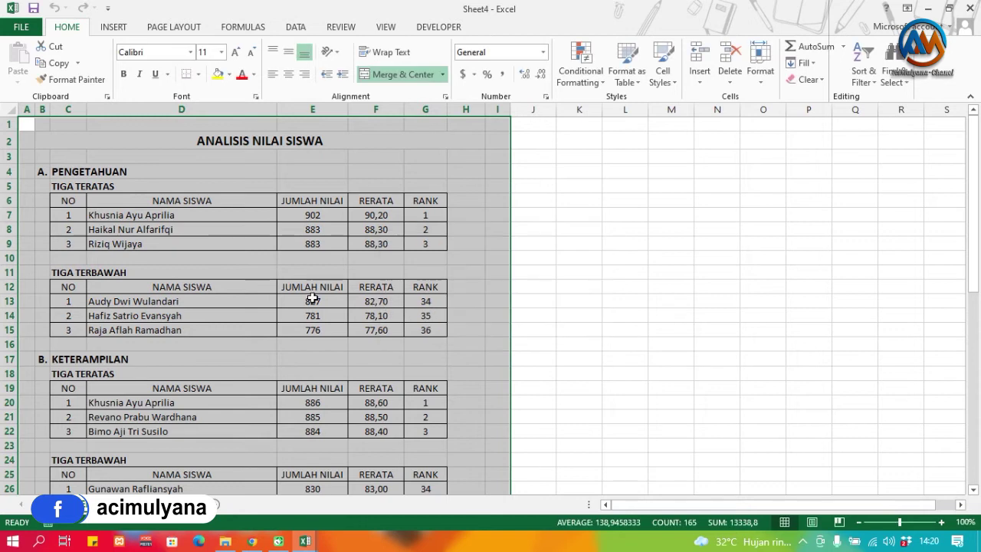
{"action": "scroll", "coordinate": [314, 297], "scroll_direction": "down", "scroll_amount": 2}
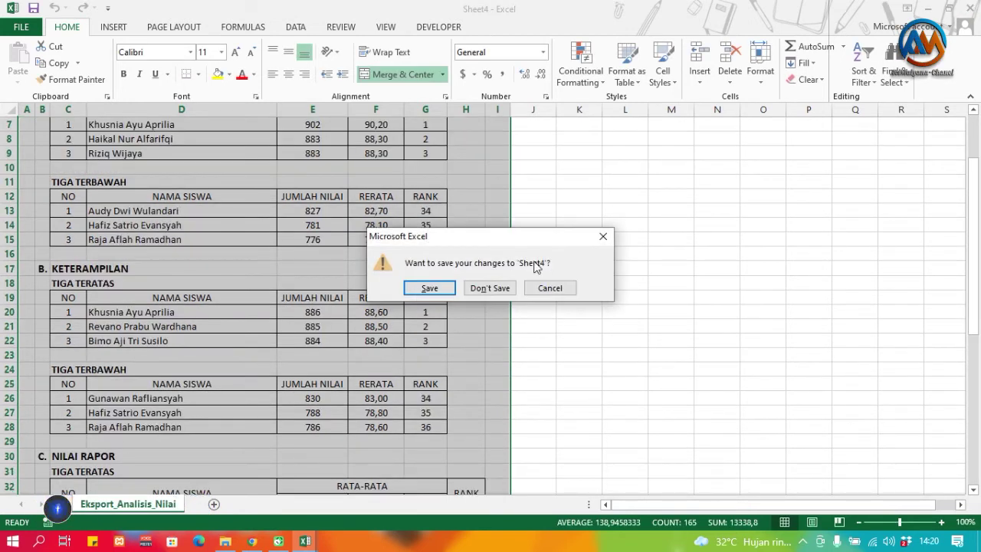
{"action": "left_click", "coordinate": [489, 288]}
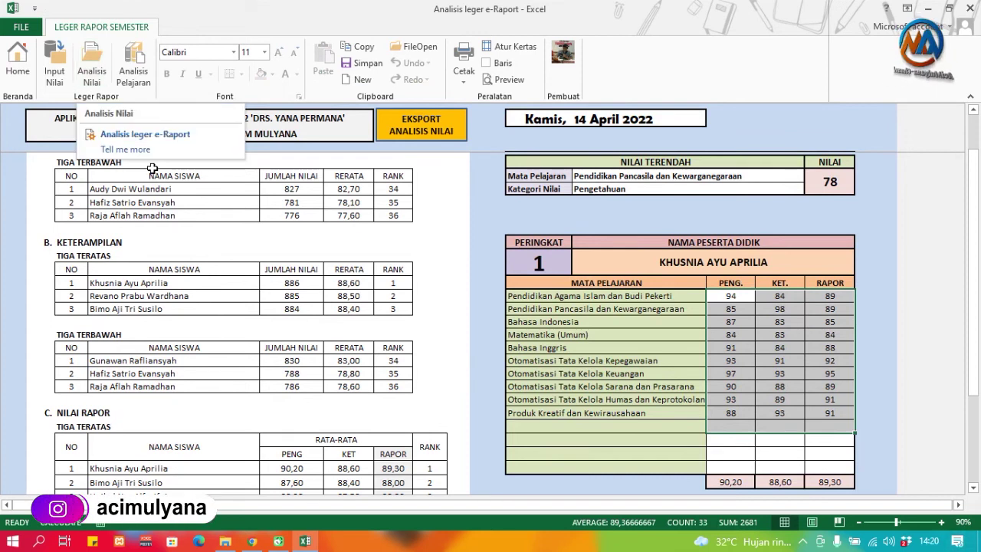
Step: Open the subject analysis sheet and look through its Pengetahuan, Keterampilan and Nilai Rapor rankings
{"action": "left_click", "coordinate": [134, 63]}
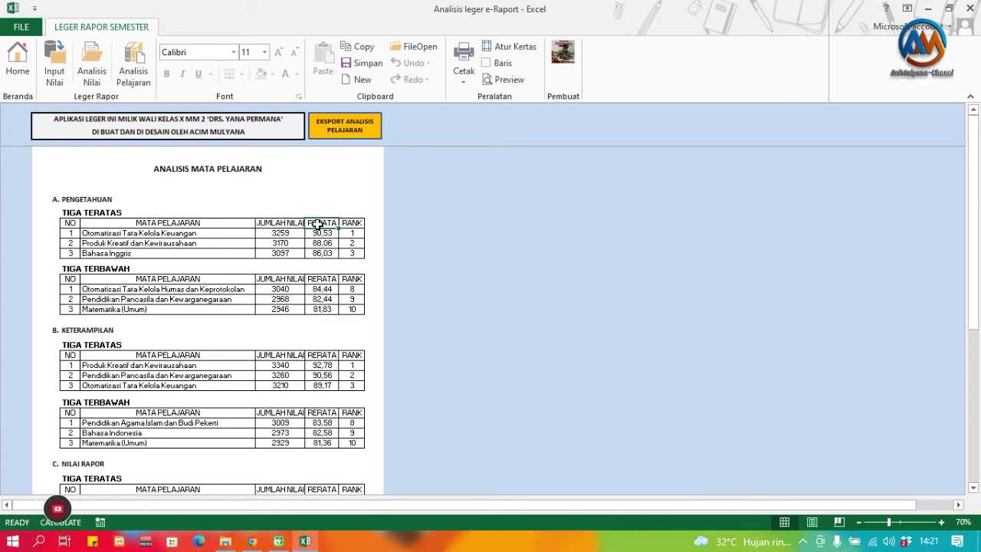
{"action": "left_click", "coordinate": [81, 198]}
{"action": "left_click", "coordinate": [81, 320]}
{"action": "scroll", "coordinate": [193, 387], "scroll_direction": "down", "scroll_amount": 3}
{"action": "left_click", "coordinate": [109, 392]}
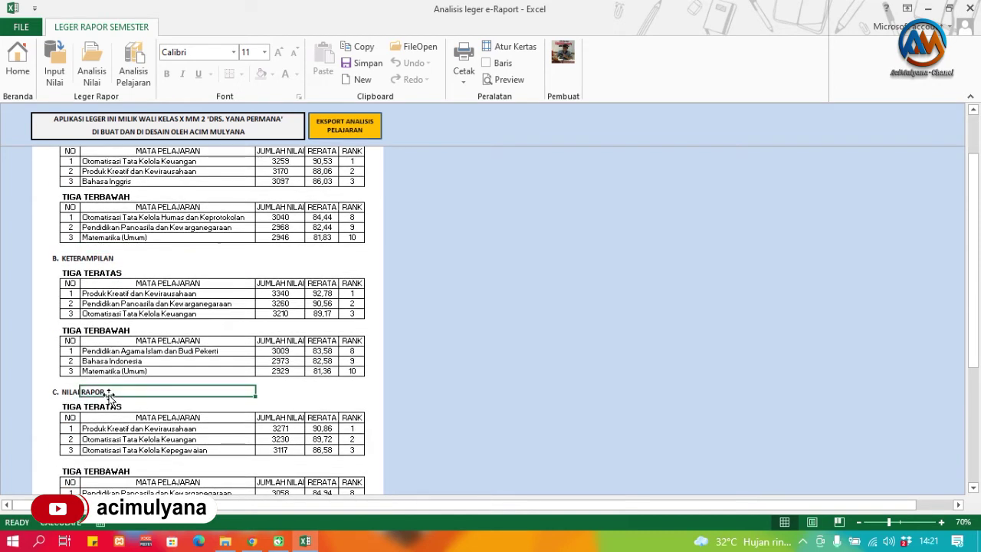
{"action": "scroll", "coordinate": [256, 363], "scroll_direction": "down", "scroll_amount": 4}
{"action": "scroll", "coordinate": [260, 334], "scroll_direction": "up", "scroll_amount": 7}
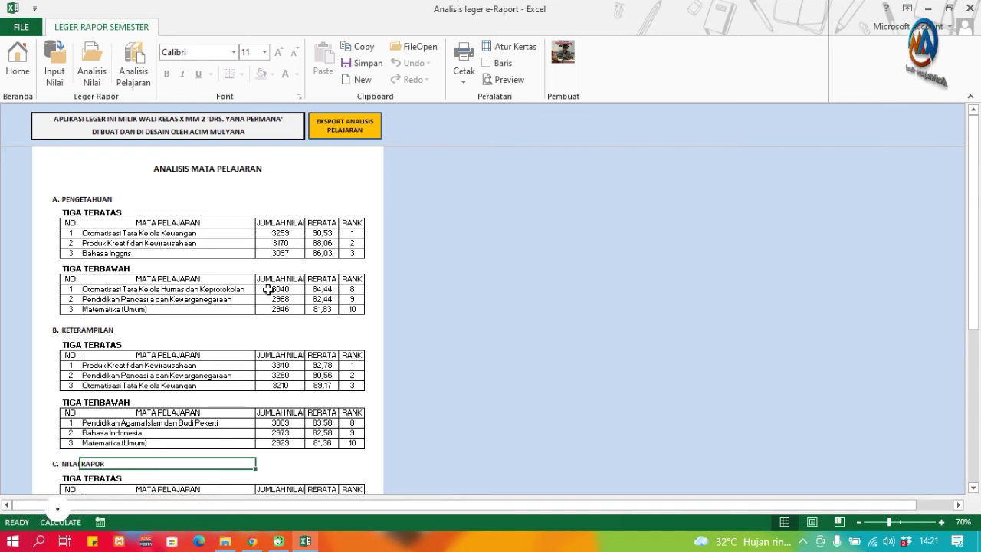
Step: Export the subject analysis to a separate workbook, check its tables and close it without saving
{"action": "left_click", "coordinate": [350, 145]}
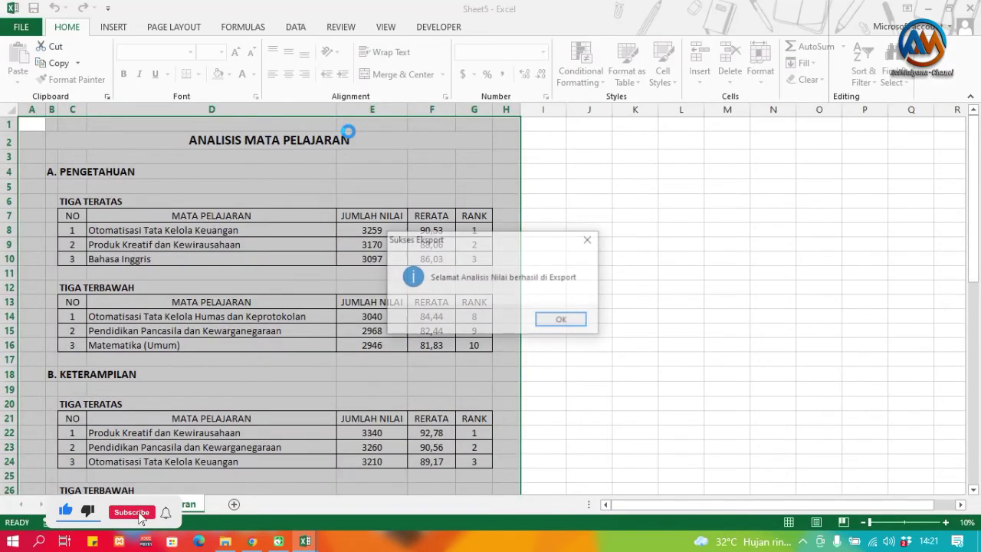
{"action": "left_click", "coordinate": [553, 321]}
{"action": "left_click", "coordinate": [373, 343]}
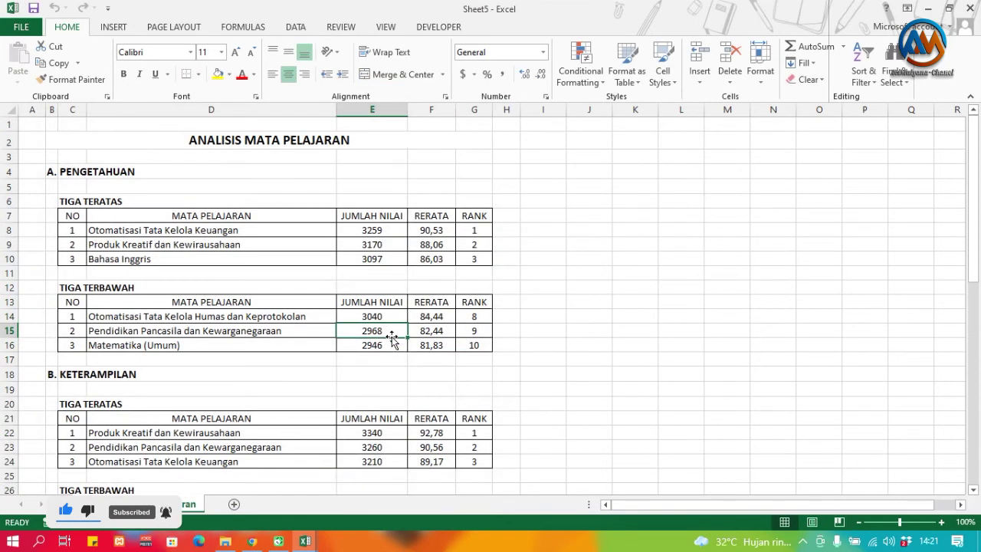
{"action": "scroll", "coordinate": [255, 375], "scroll_direction": "down", "scroll_amount": 3}
{"action": "scroll", "coordinate": [255, 375], "scroll_direction": "down", "scroll_amount": 4}
{"action": "scroll", "coordinate": [256, 375], "scroll_direction": "up", "scroll_amount": 7}
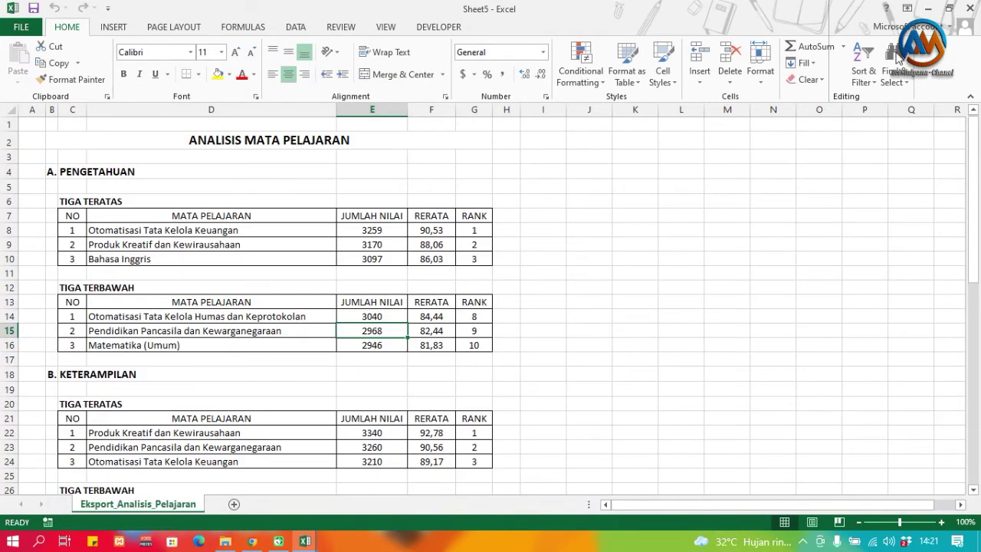
{"action": "left_click", "coordinate": [970, 7]}
{"action": "left_click", "coordinate": [490, 286]}
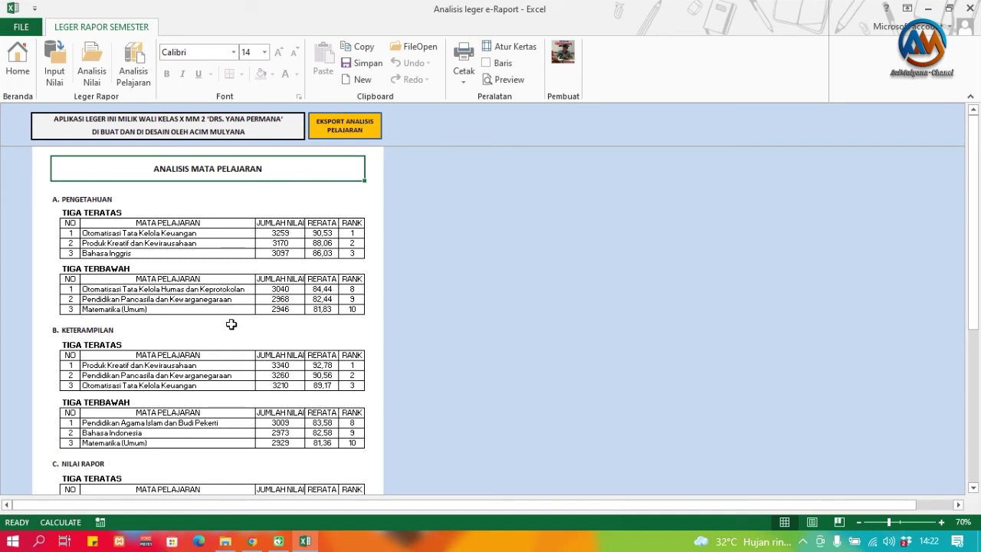
Step: Revisit the home sheet, the grade ledger and the subject analysis, ending on the home sheet
{"action": "left_click", "coordinate": [23, 68]}
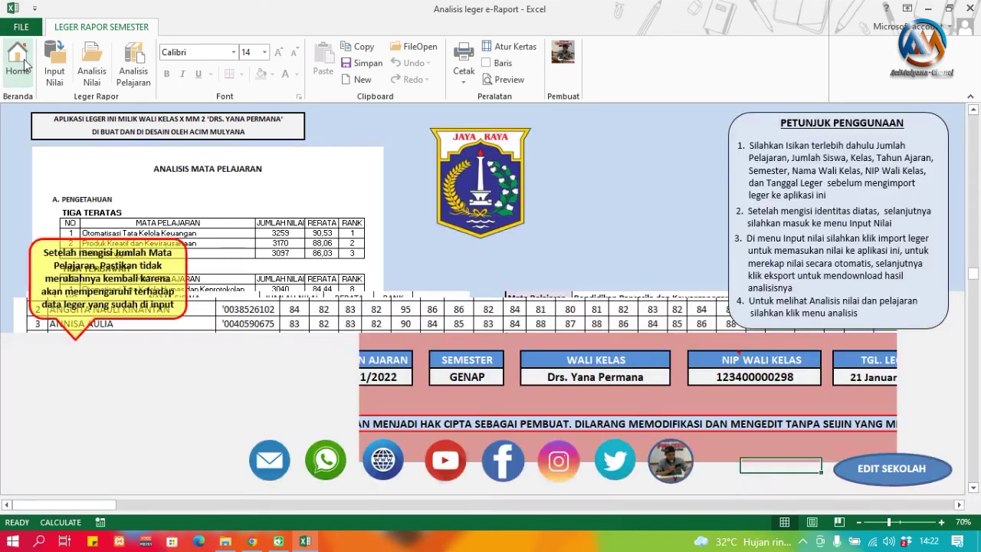
{"action": "left_click", "coordinate": [64, 63]}
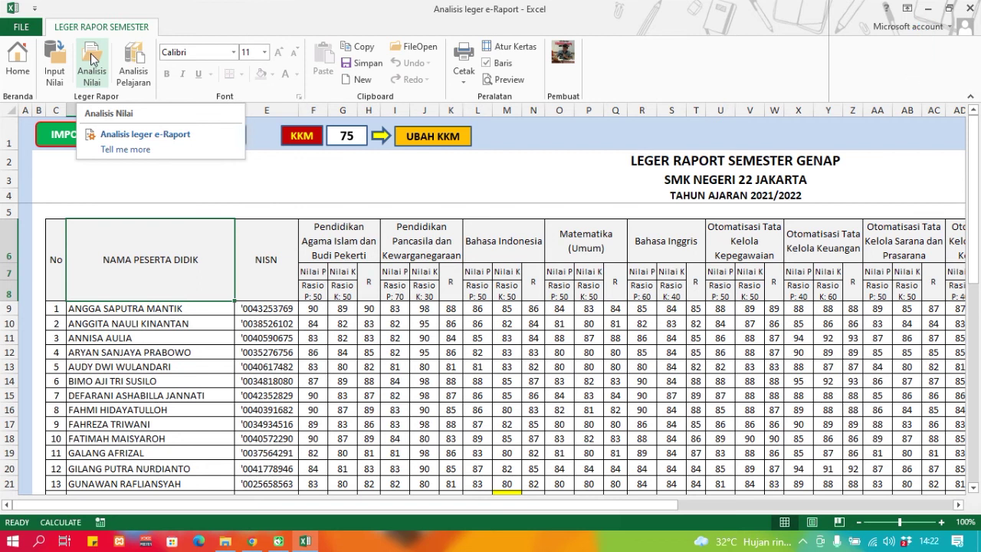
{"action": "left_click", "coordinate": [122, 74]}
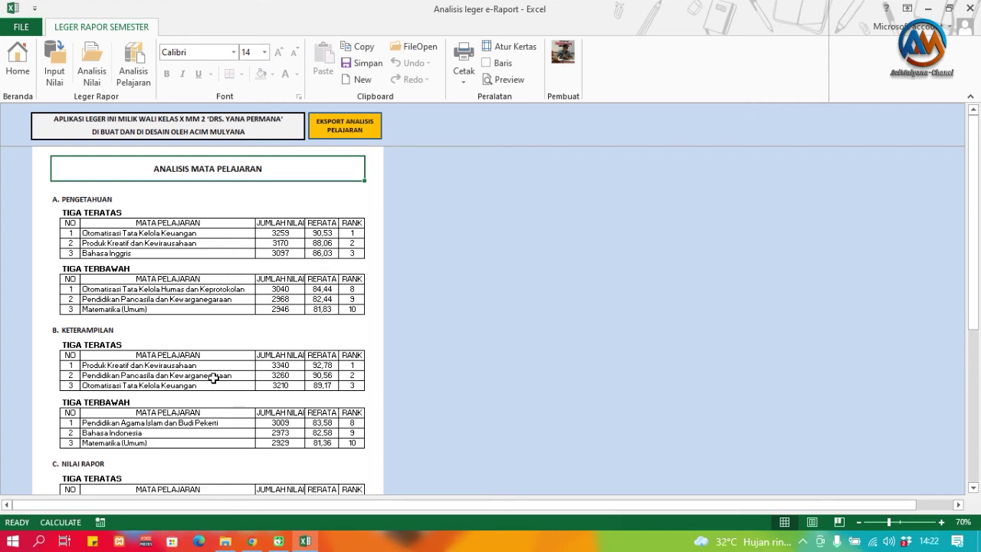
{"action": "left_click", "coordinate": [17, 62]}
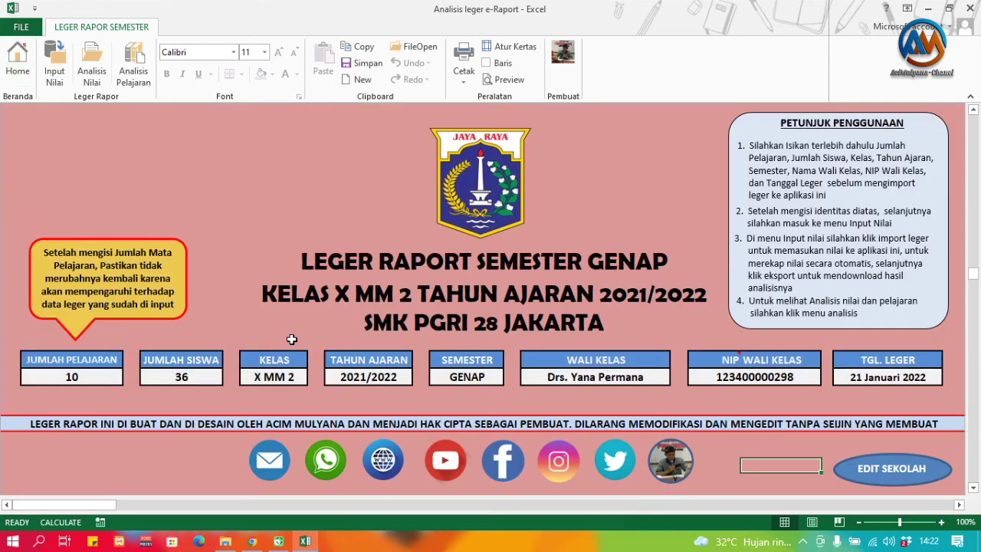